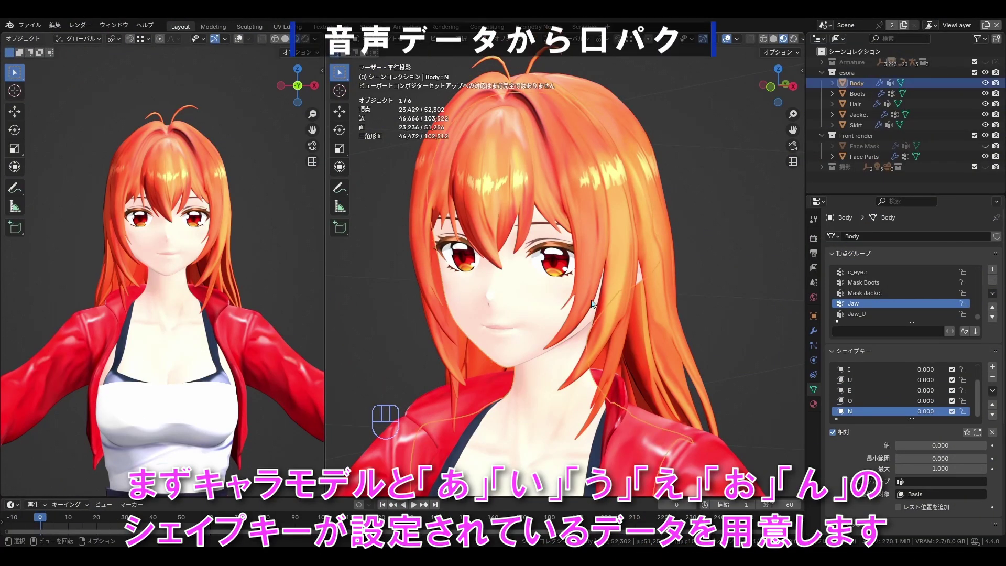
Select the Body mesh and test its A and N shape keys, leaving N at 0
left_click(856, 82)
scroll(932, 382, "up", 2)
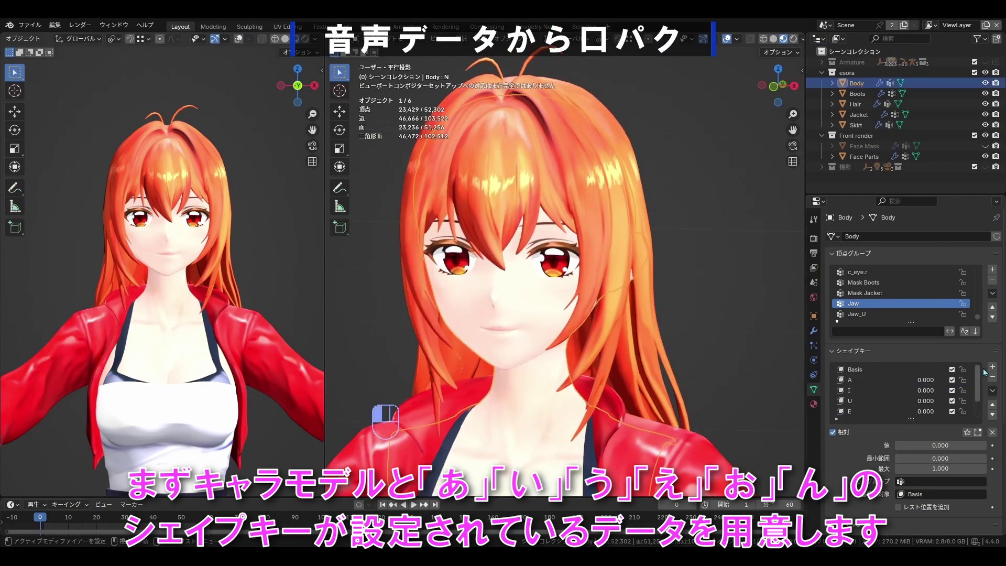
mouse_move(925, 384)
left_mouse_down()
mouse_move(958, 384)
mouse_move(890, 390)
mouse_move(969, 401)
mouse_move(910, 412)
mouse_move(920, 411)
left_mouse_up()
scroll(926, 405, "down", 3)
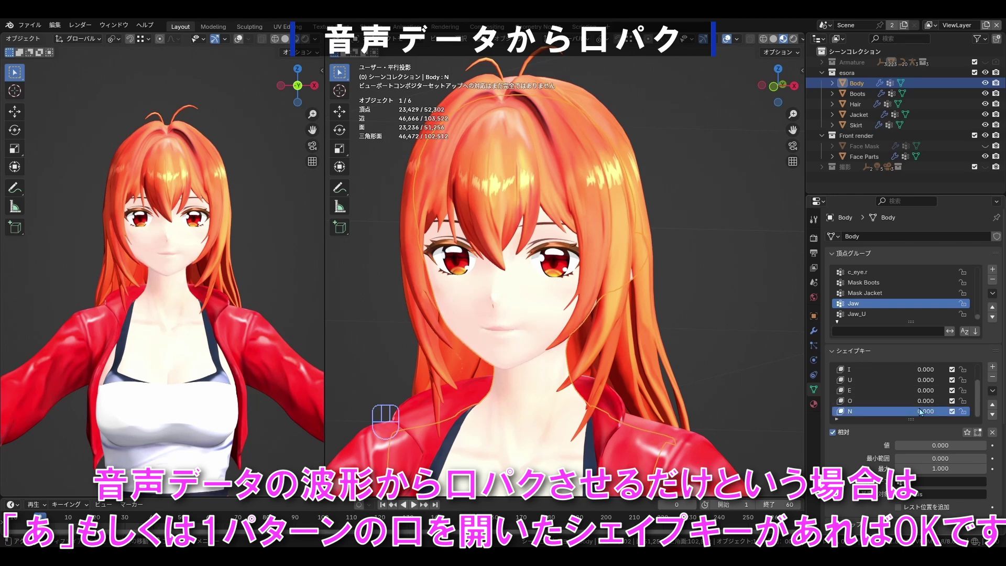
left_click_drag(926, 411, 906, 411)
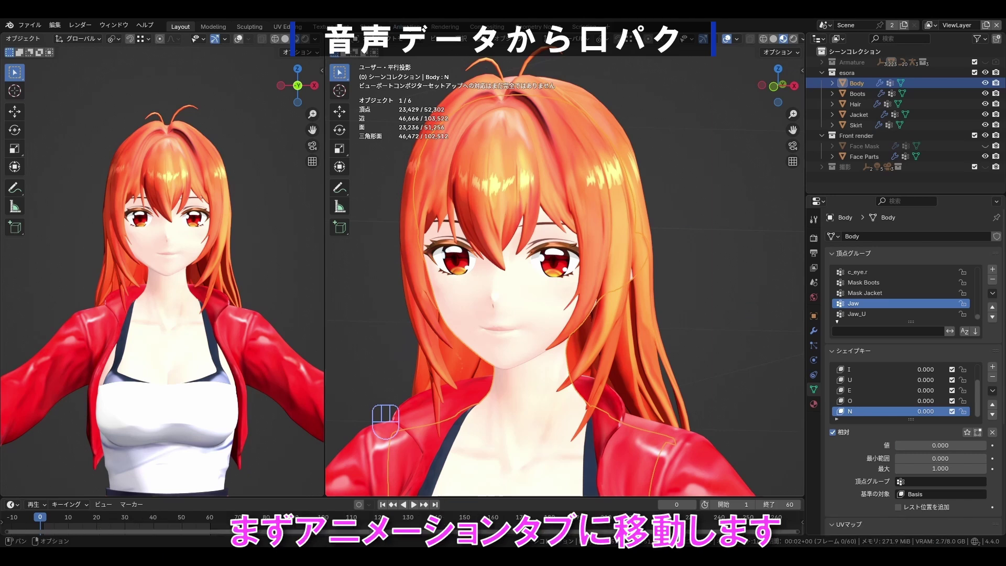
In the Animation workspace, split the Dope Sheet and make the upper area a Video Sequencer
left_click(406, 27)
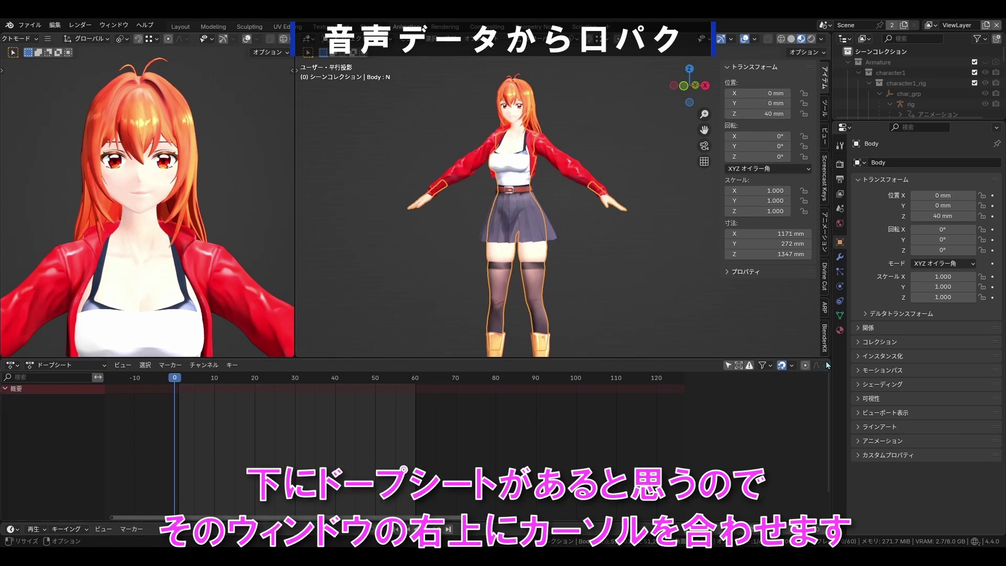
left_click_drag(826, 361, 824, 427)
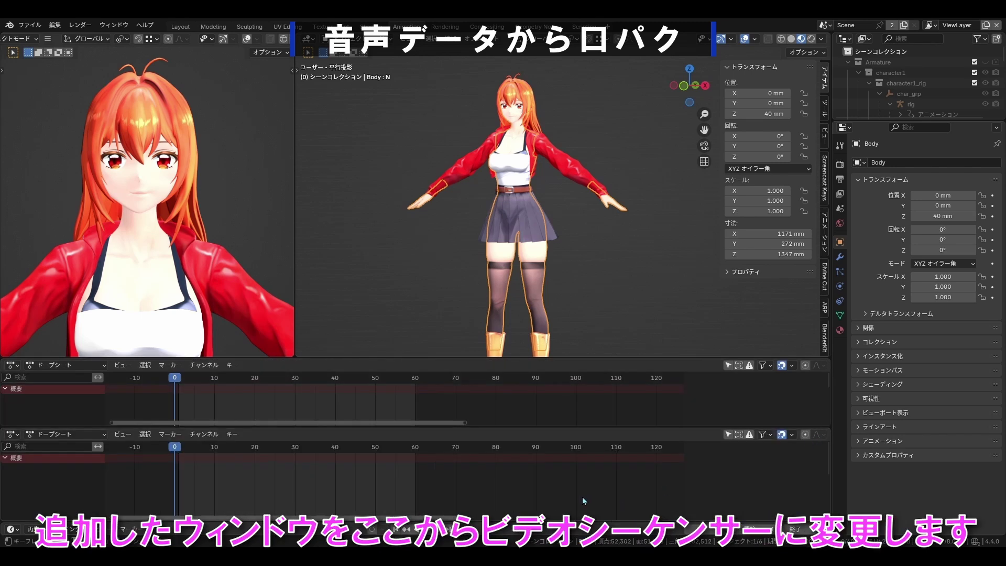
left_click(15, 369)
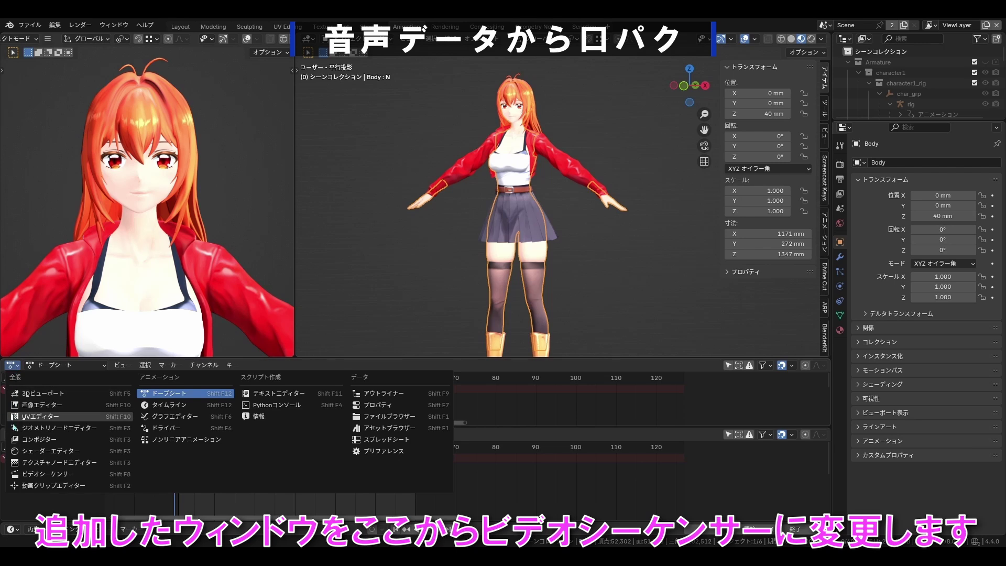
left_click(42, 467)
left_click_drag(325, 356, 325, 277)
Add test.wav as a sound strip starting at frame 1 and play it back to check
left_click_drag(344, 426, 325, 393)
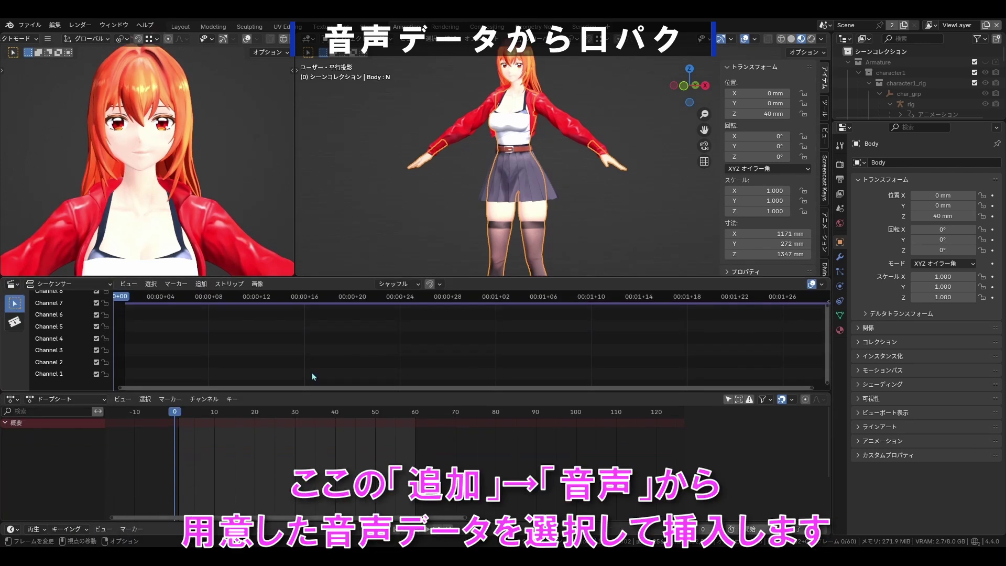
left_click(204, 285)
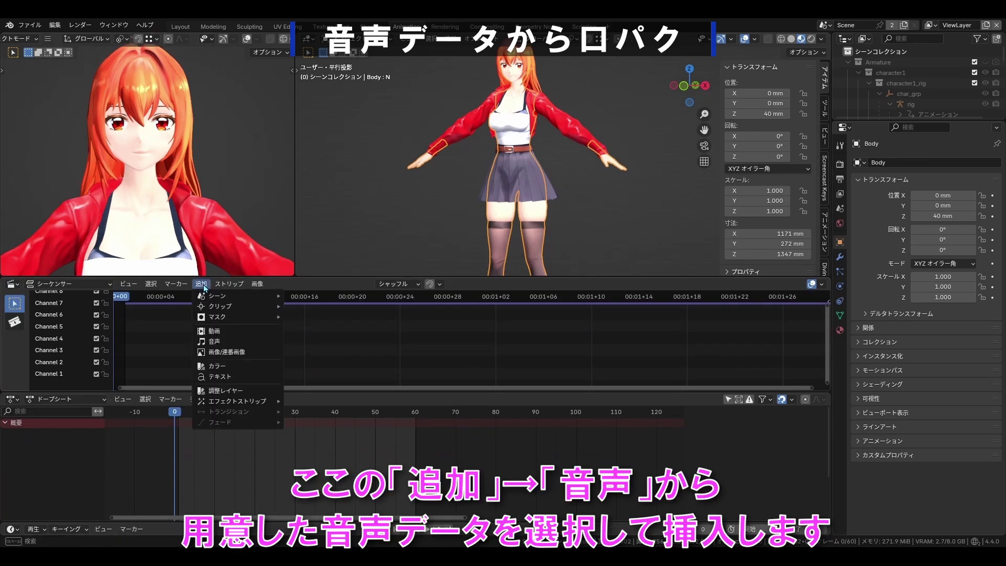
left_click(212, 341)
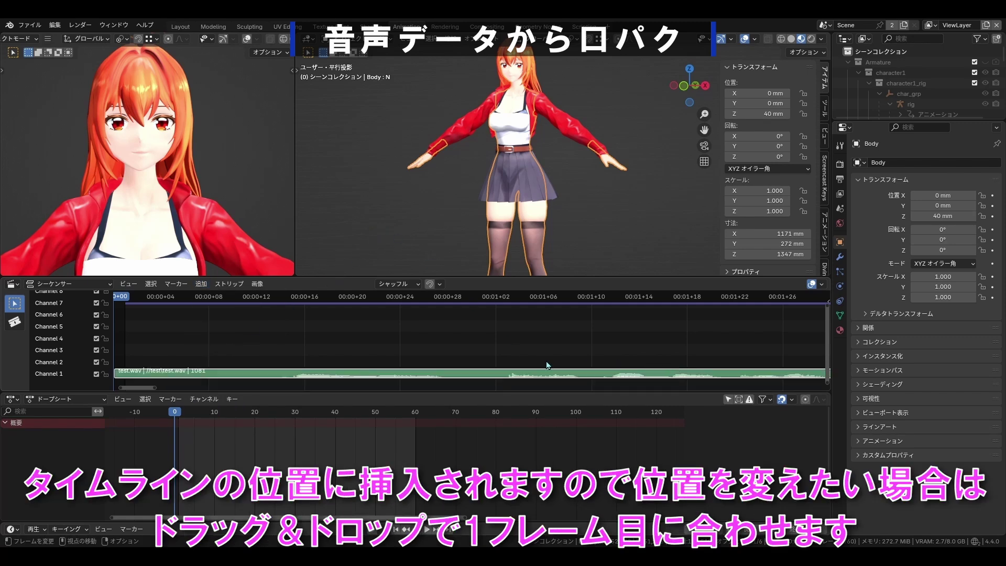
mouse_move(290, 376)
left_mouse_down()
mouse_move(356, 363)
mouse_move(309, 384)
left_mouse_up()
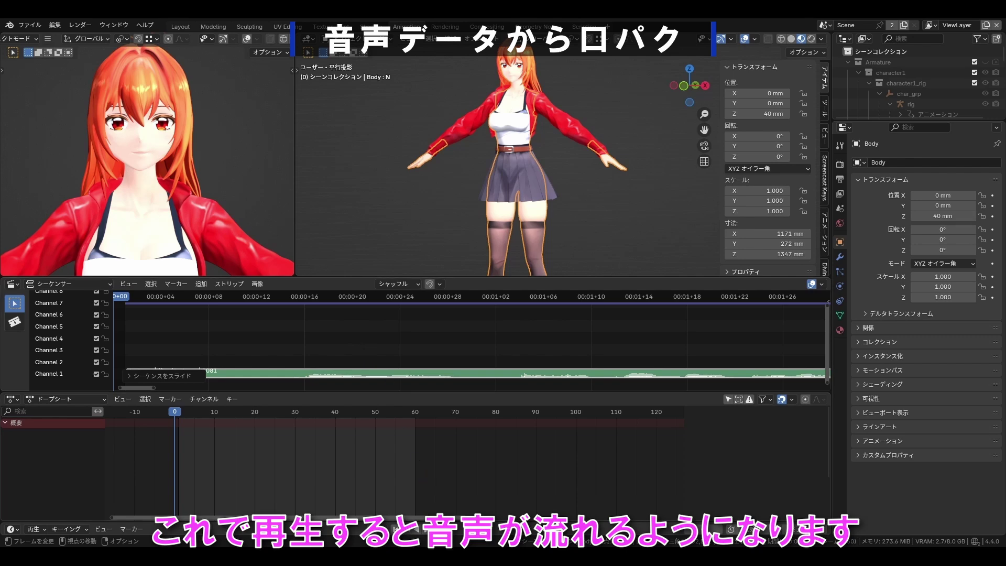
left_click(424, 529)
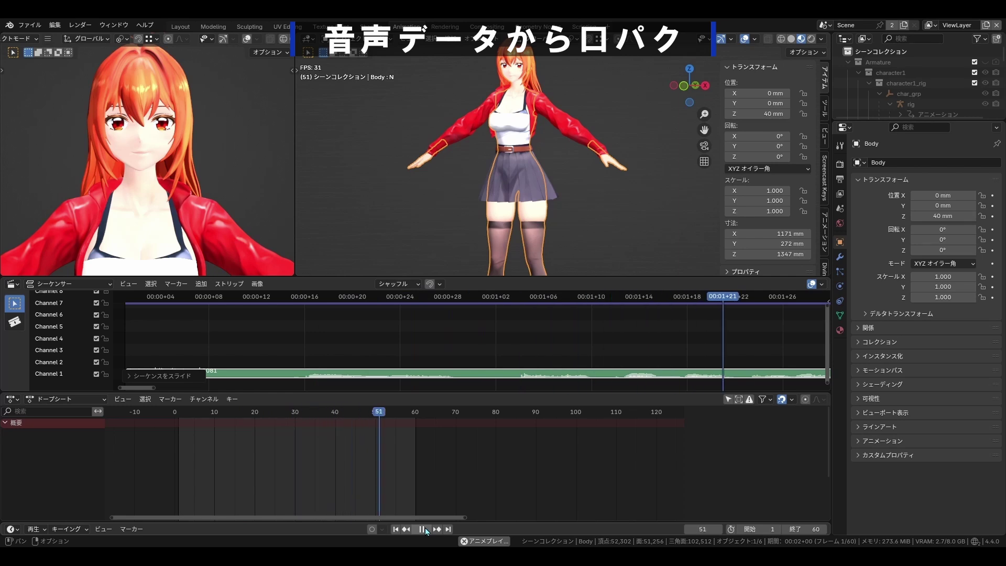
left_click(424, 529)
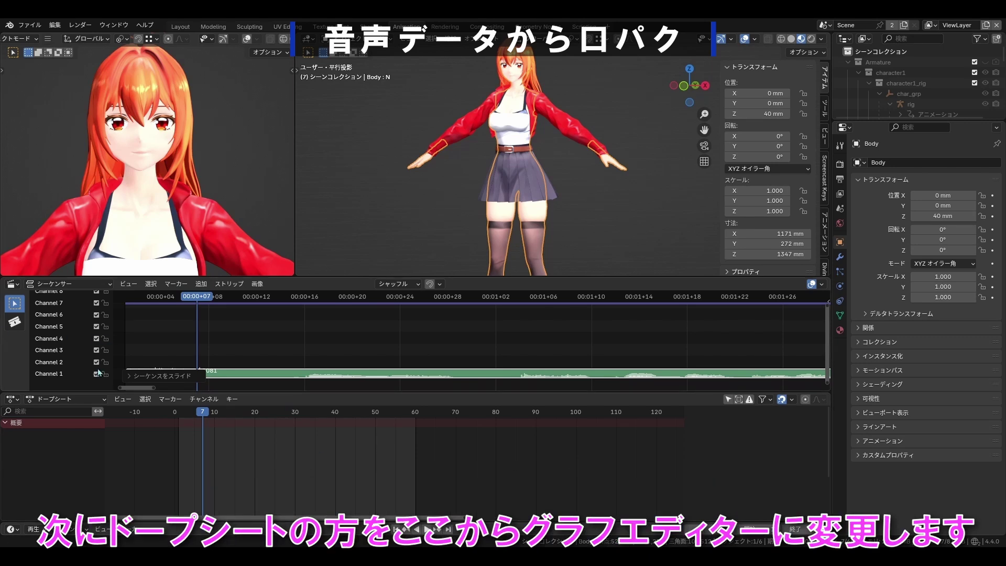
Change the lower Dope Sheet to a Graph Editor and jump to frame 0
left_click(13, 399)
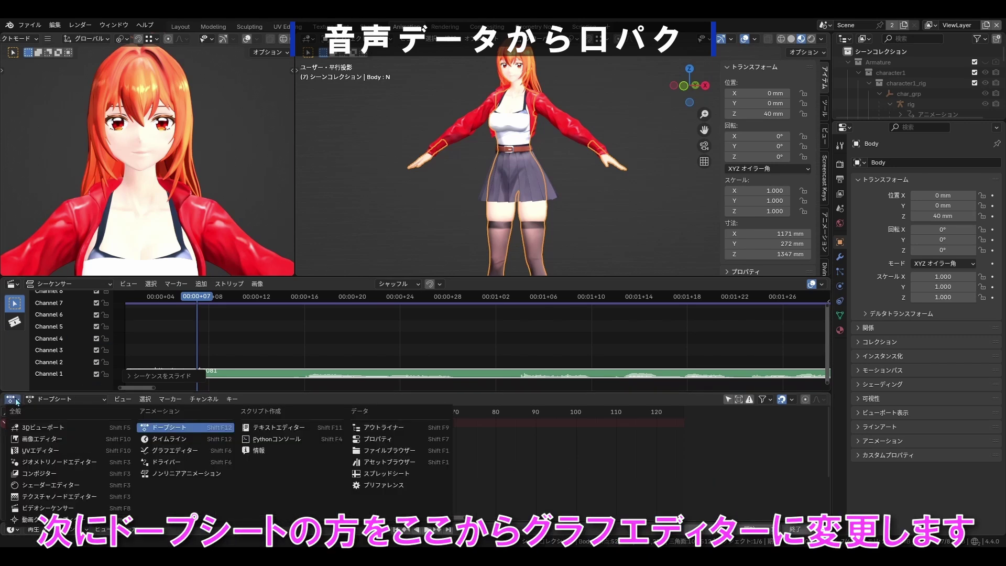
left_click(165, 453)
key("shift+Left")
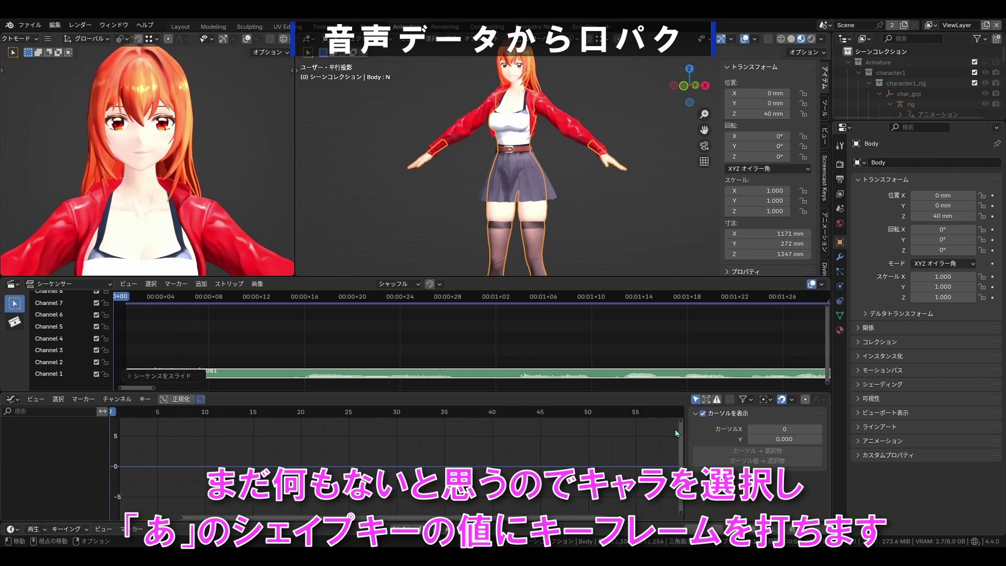
key("Home")
Insert a keyframe on the Body's A shape key value in Object Data properties
left_click(839, 314)
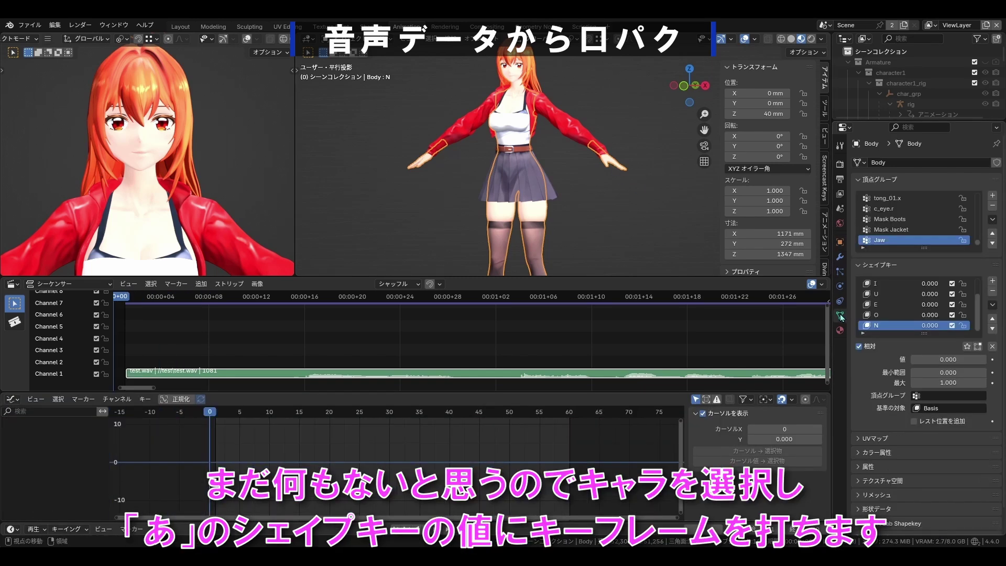
scroll(943, 301, "up", 1)
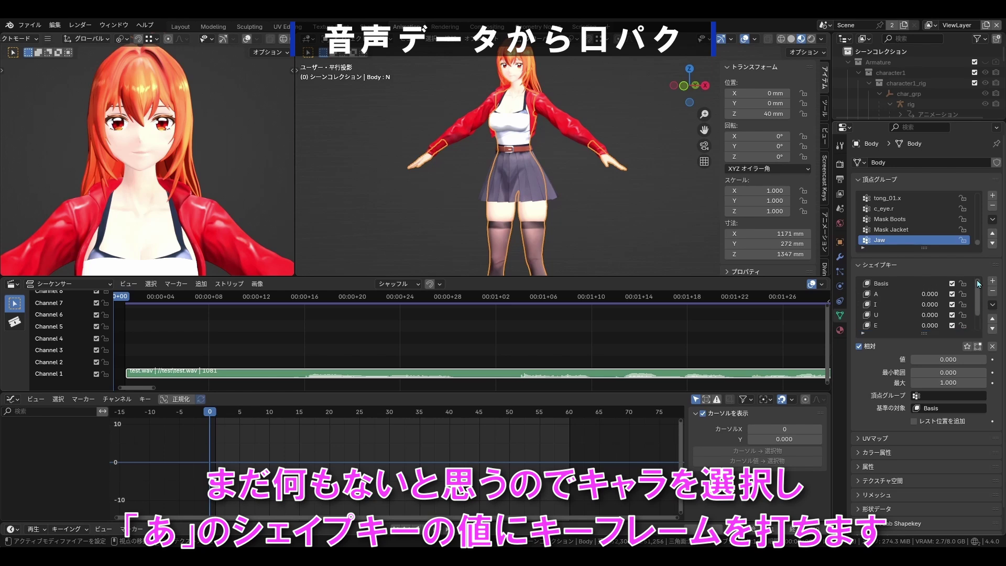
scroll(937, 300, "up", 1)
key("i")
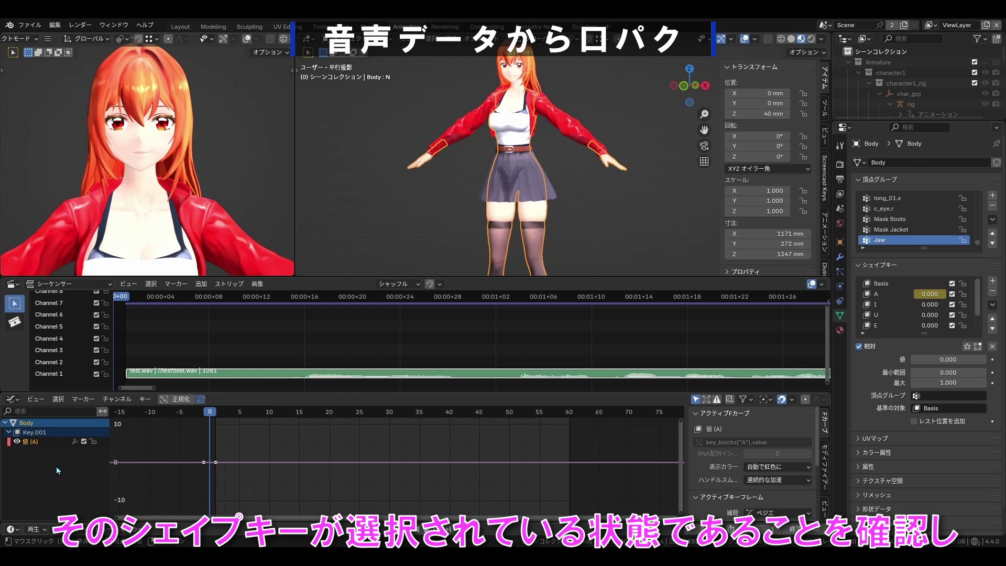
Bake test.wav into the A curve with Sound to Samples, play it, and fit the waveform in view
left_click(118, 400)
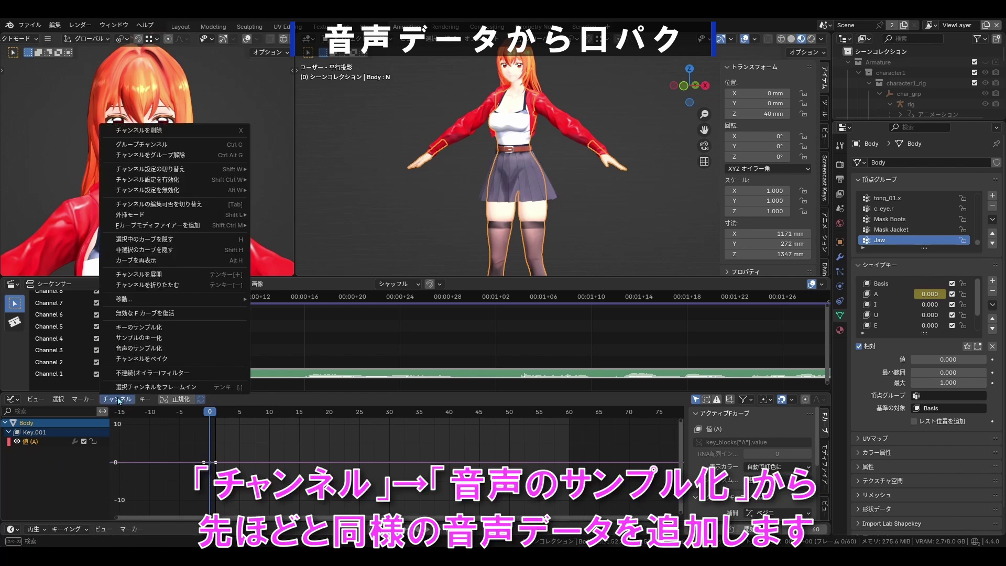
left_click(135, 349)
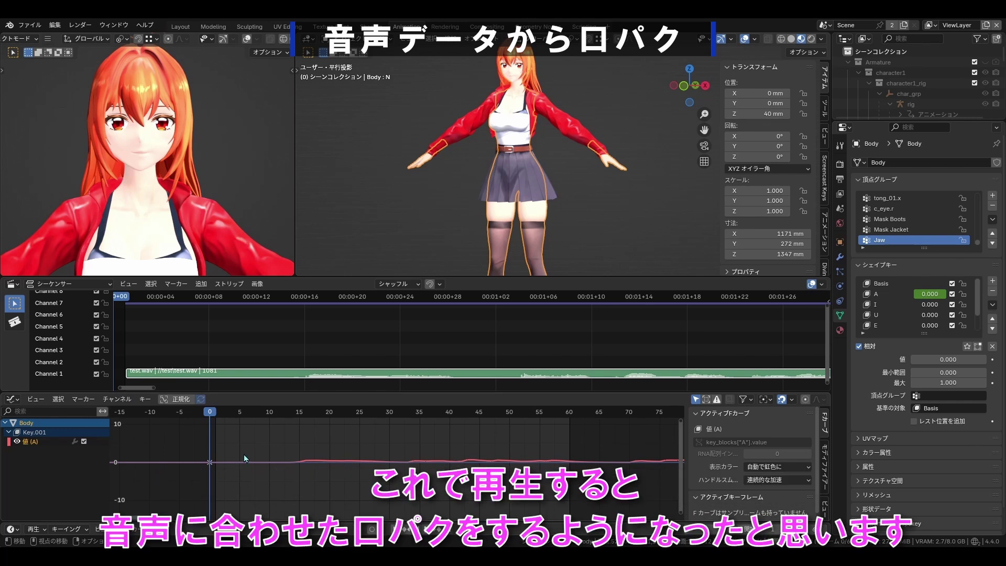
left_click(432, 531)
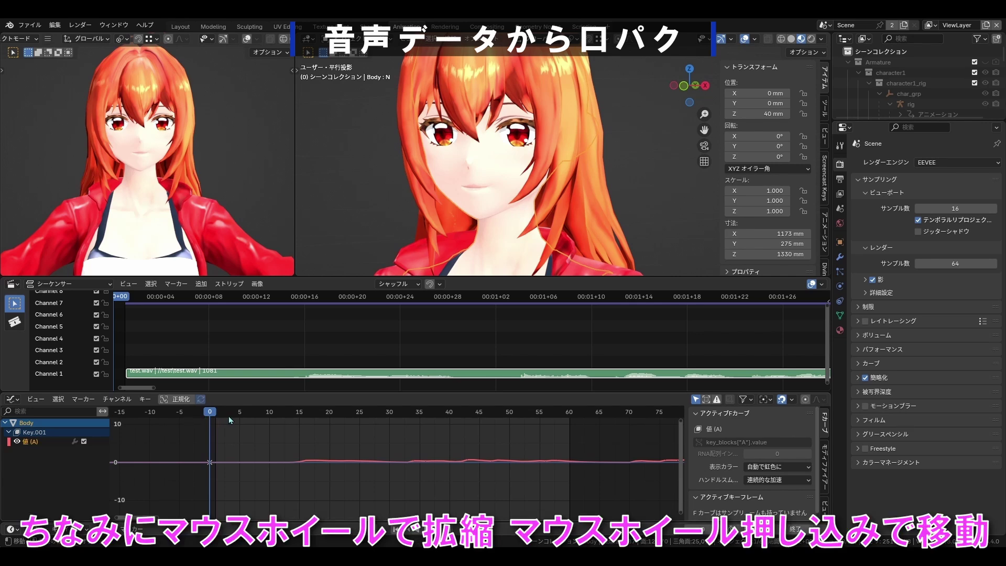
scroll(322, 471, "down", 1)
scroll(322, 471, "down", 1)
mouse_move(337, 461)
middle_mouse_down("ctrl")
mouse_move(281, 461)
mouse_move(287, 455)
mouse_move(285, 489)
middle_mouse_up("ctrl")
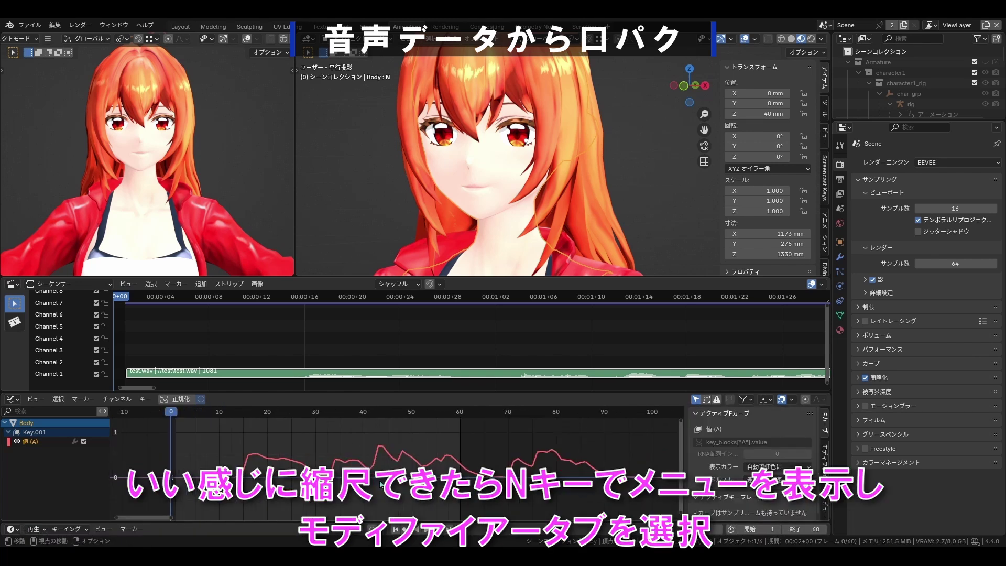
Give the A curve an Envelope modifier whose control point has min -2.300 and max 2.200
left_click(826, 461)
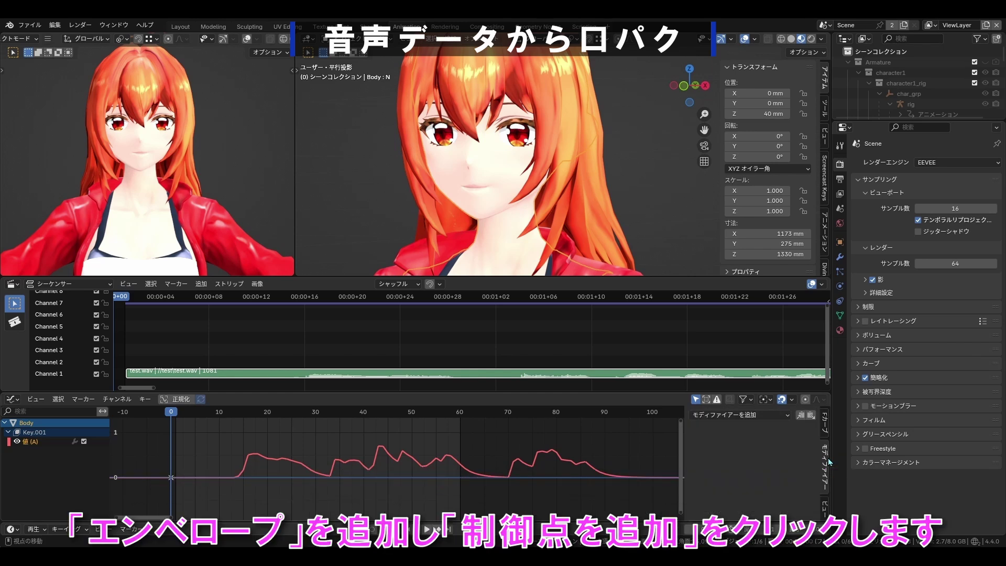
left_click(783, 415)
left_click(738, 451)
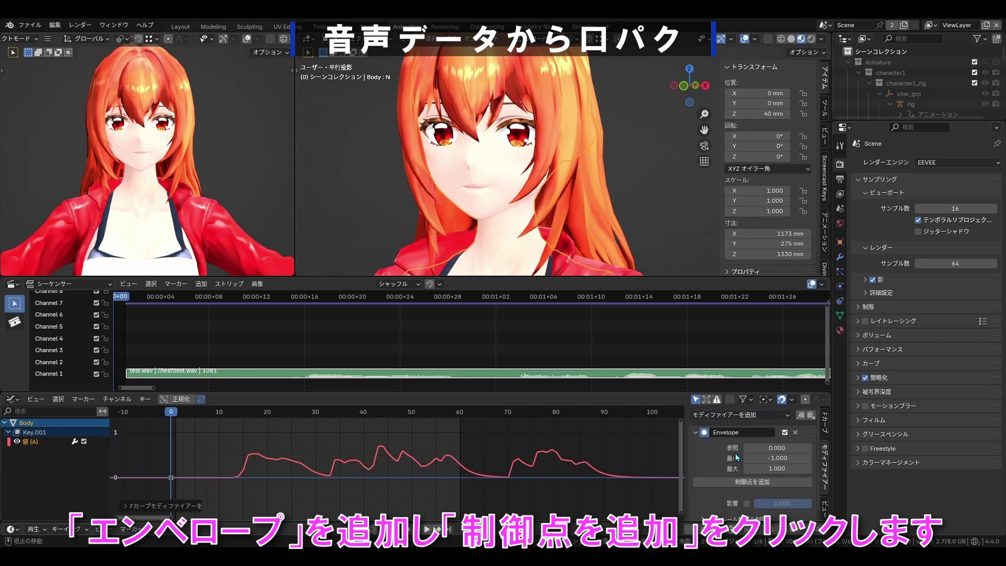
left_click(764, 483)
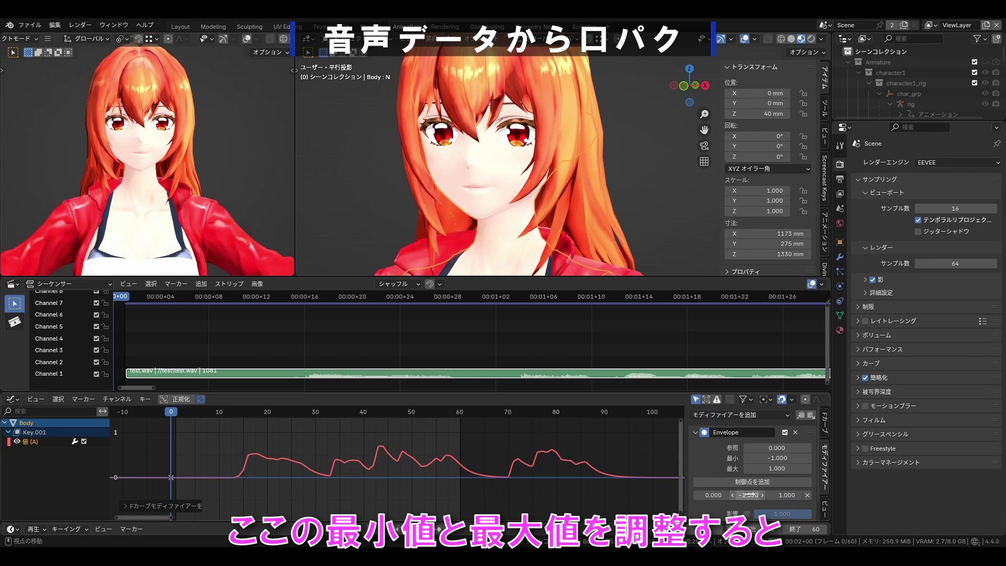
mouse_move(749, 495)
left_mouse_down()
mouse_move(733, 495)
mouse_move(806, 495)
left_mouse_up()
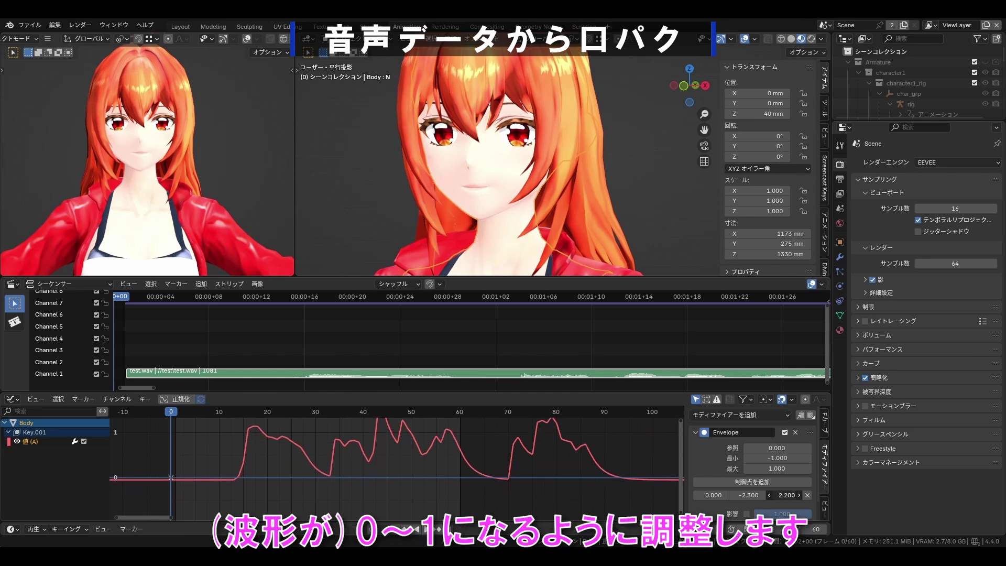
Add a Limits modifier with Minimum Y 0 and Maximum Y 1 enabled, then play the clamped lip-sync
left_click(730, 414)
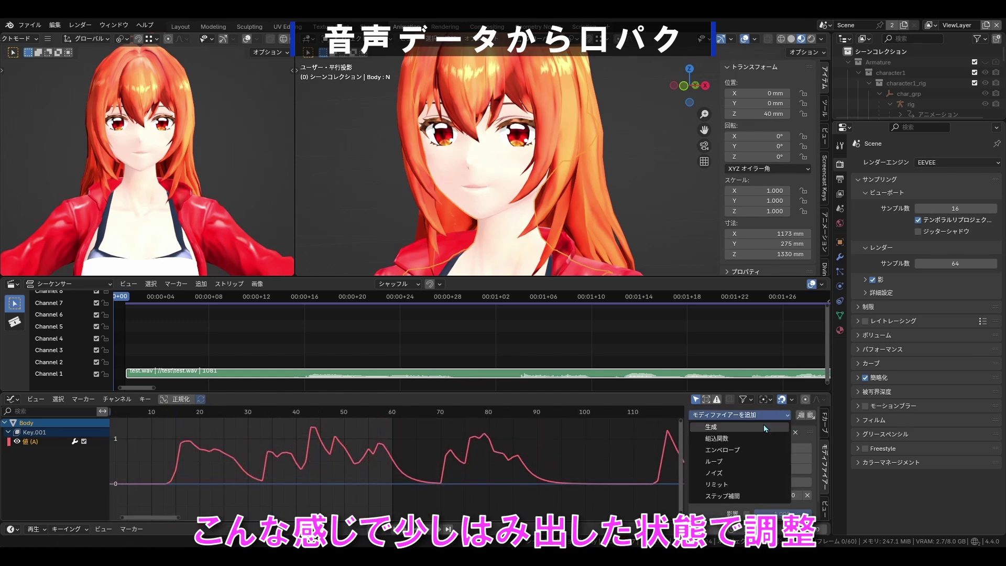
left_click(720, 482)
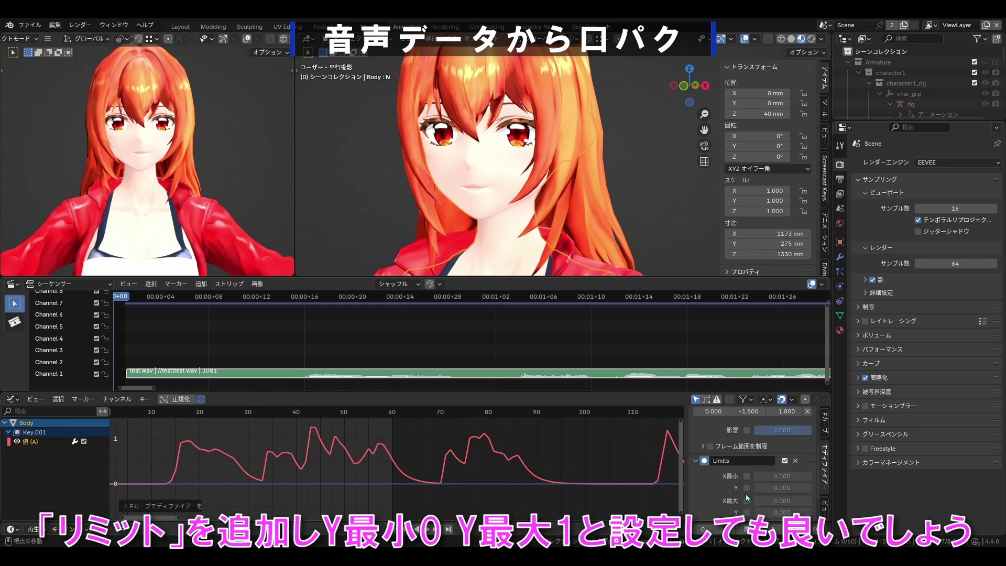
left_click(746, 454)
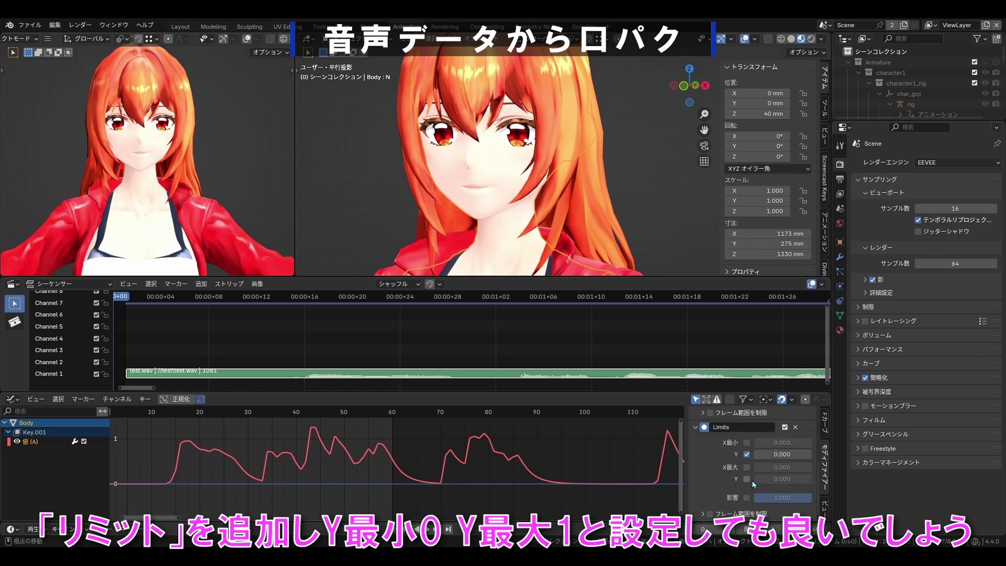
left_click(746, 479)
left_click(783, 479)
key("Return")
scroll(786, 497, "up", 3)
left_click(427, 530)
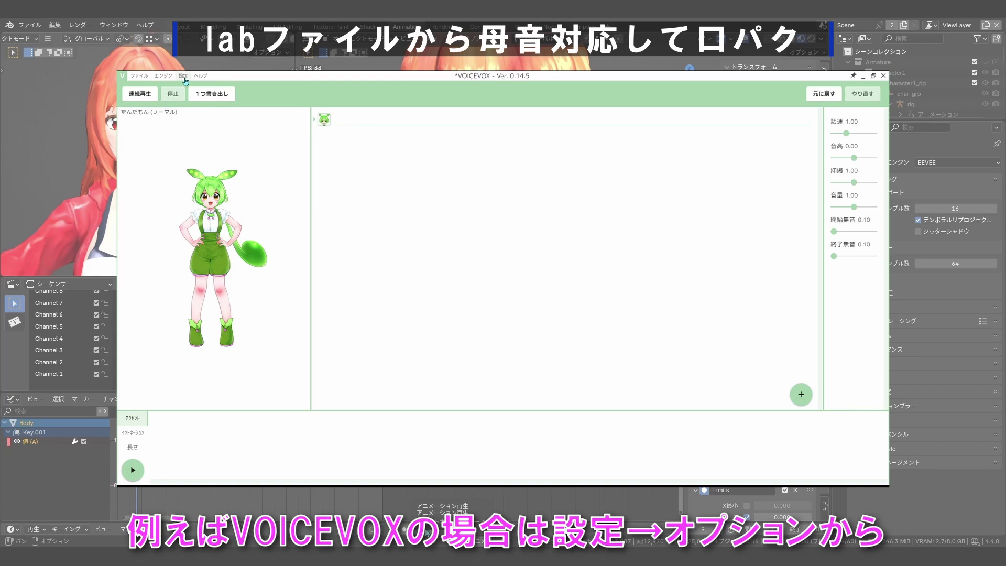
Open VOICEVOX's 設定 > オプション page and scroll down to the advanced settings
left_click(183, 75)
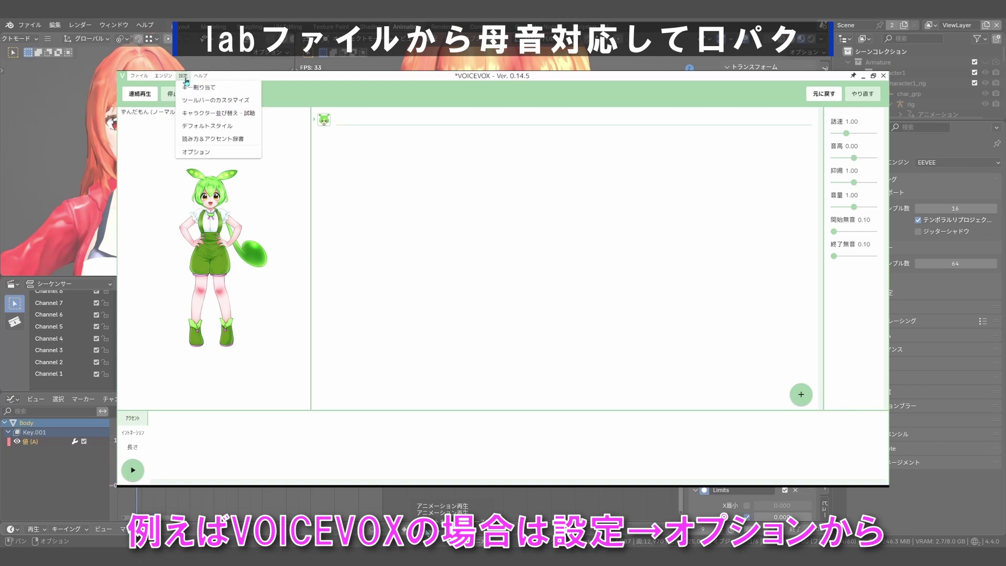
left_click(195, 153)
scroll(176, 299, "down", 2)
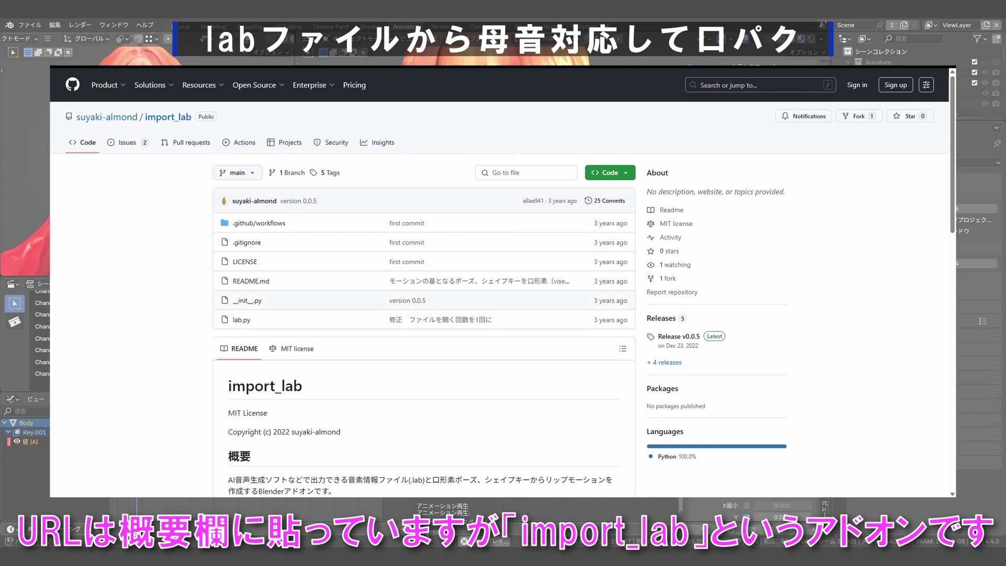
Read through the import_lab README and go to its v0.0.5 Releases page with import_lab.zip
scroll(426, 314, "down", 3)
scroll(425, 345, "down", 2)
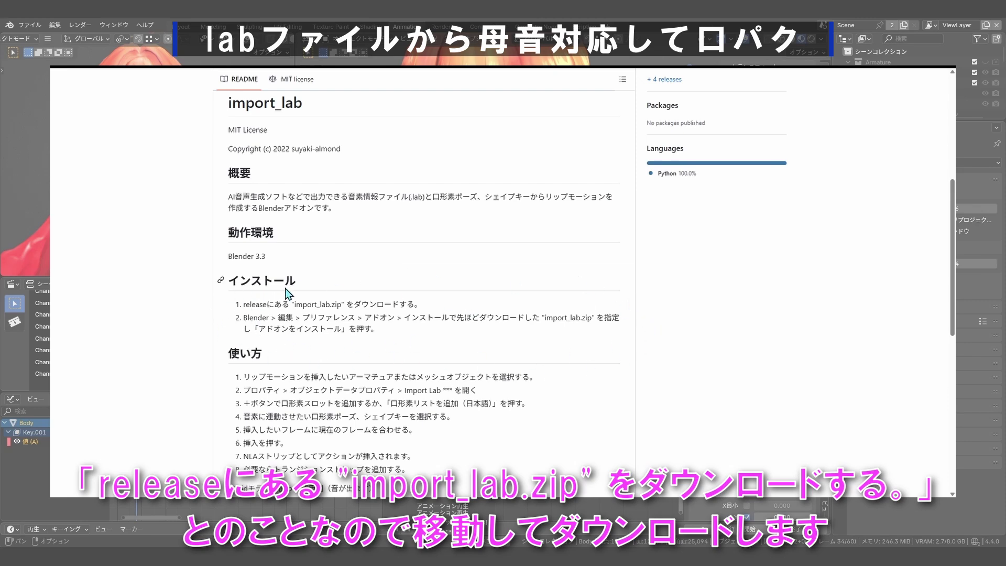
scroll(676, 349, "up", 3)
scroll(665, 350, "up", 2)
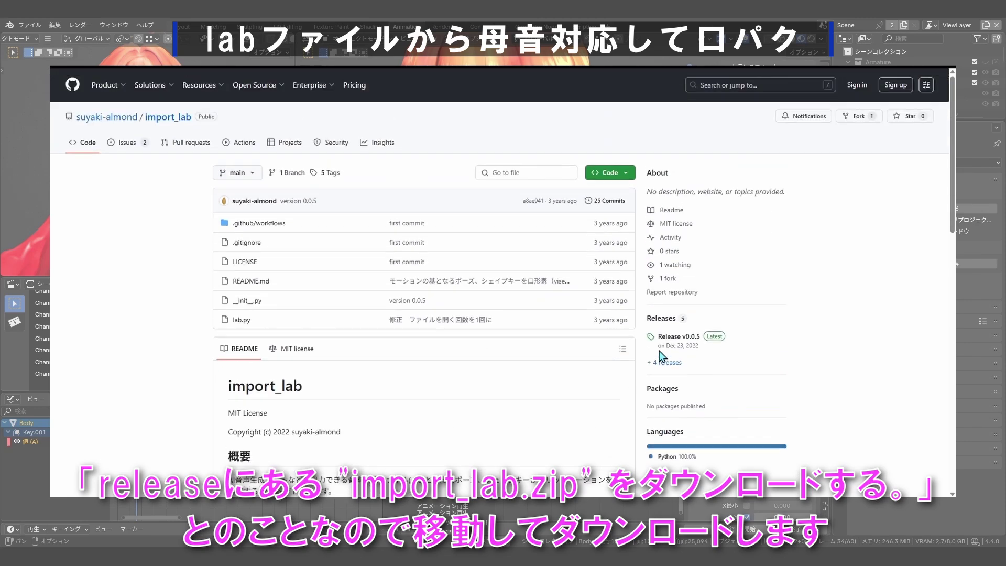
left_click(658, 318)
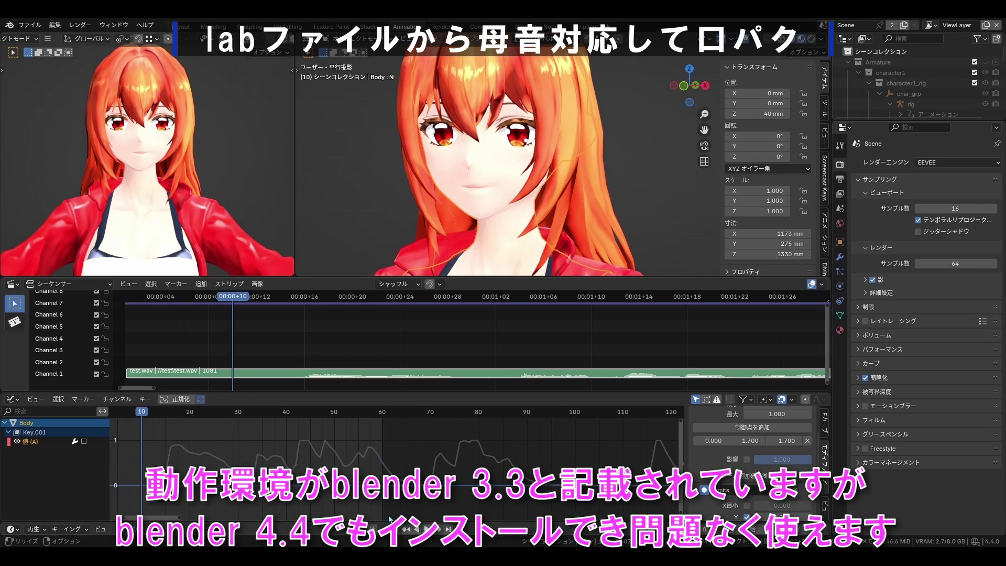
Stop playback, deselect the character's body, and open Edit > Preferences
key("space")
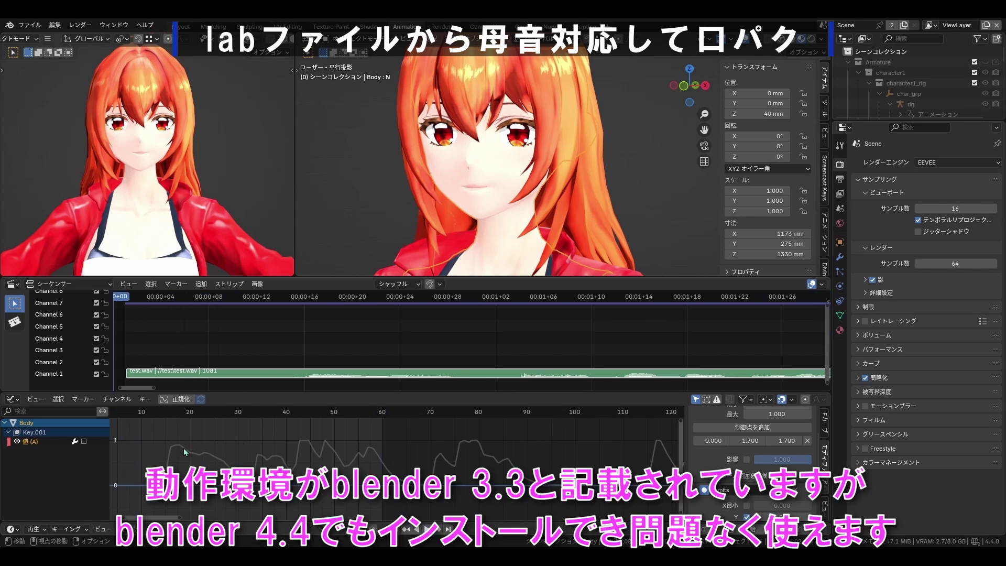
middle_click_drag(184, 452, 253, 461)
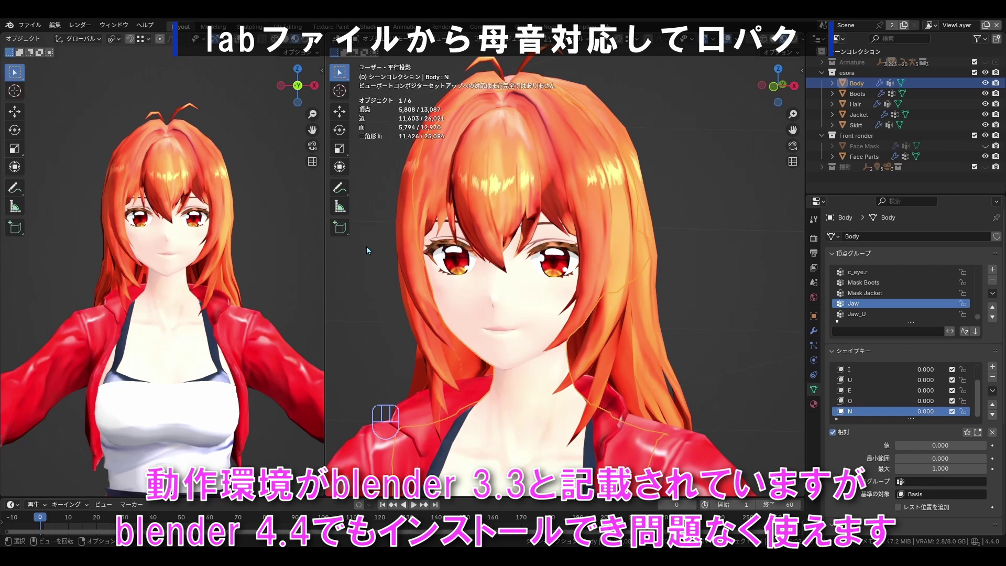
left_click(366, 251)
left_click(55, 25)
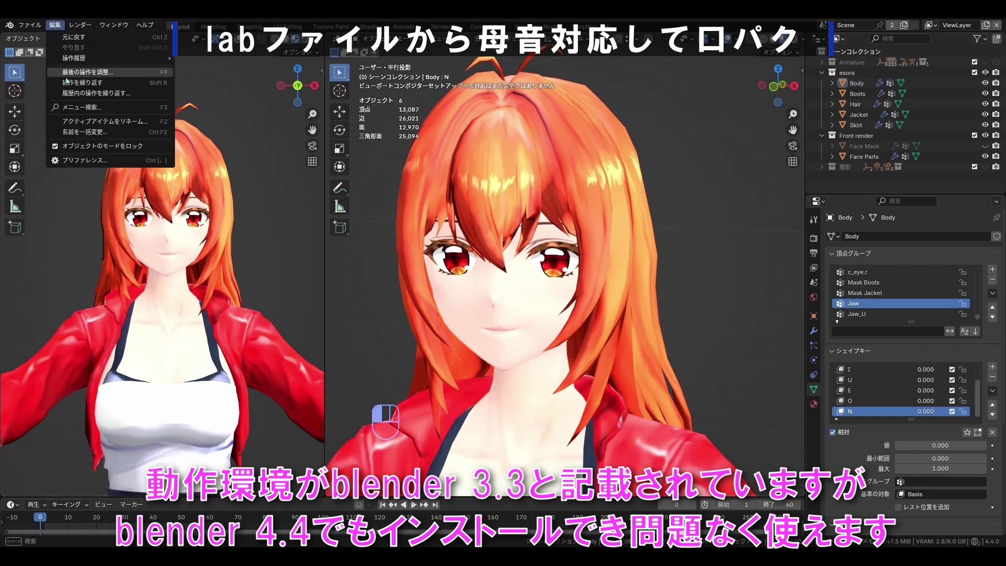
left_click(74, 163)
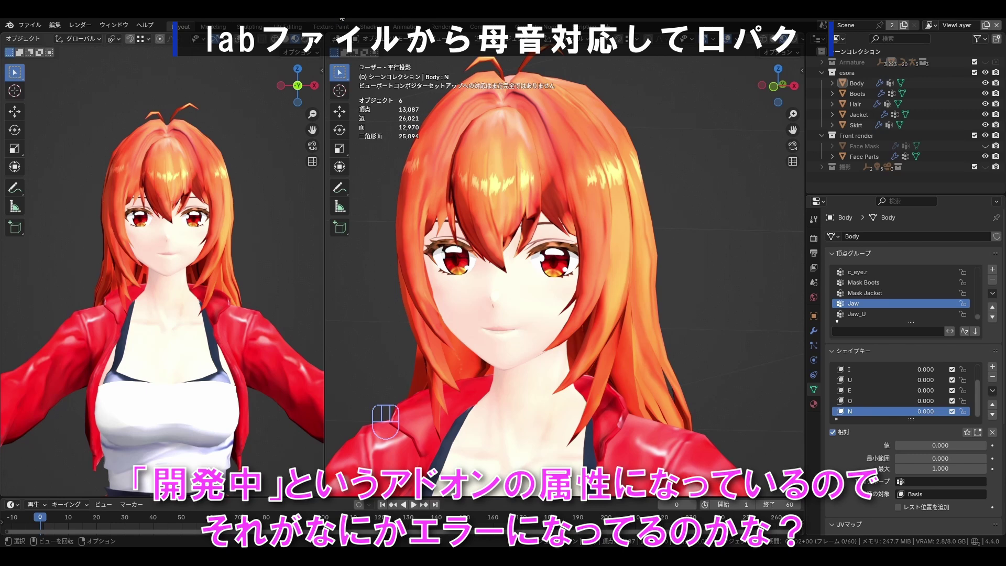
Select the Body and add the vowel-to-shape-key list in Import Lab Shapekey
left_click(535, 301)
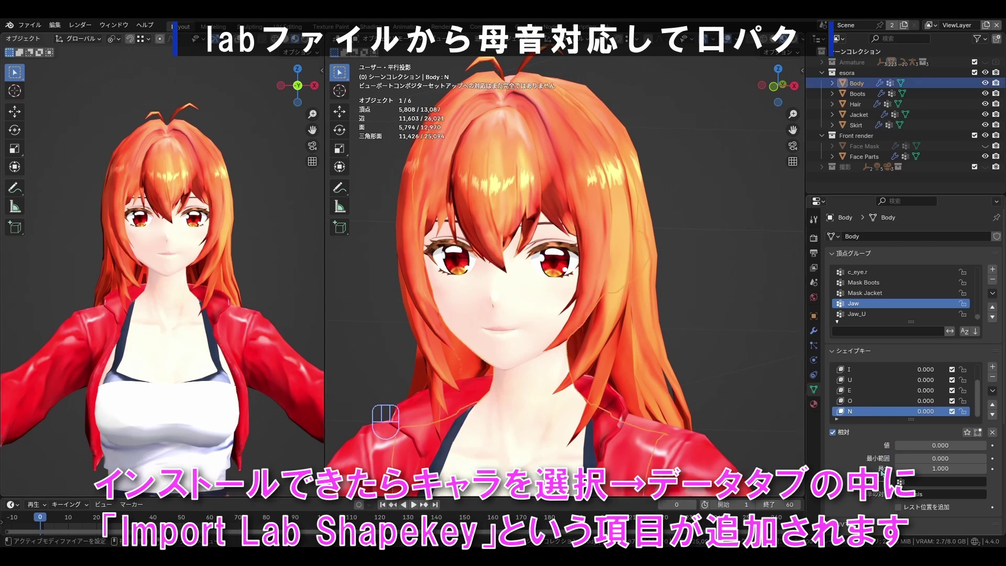
scroll(882, 472, "down", 3)
scroll(882, 471, "down", 3)
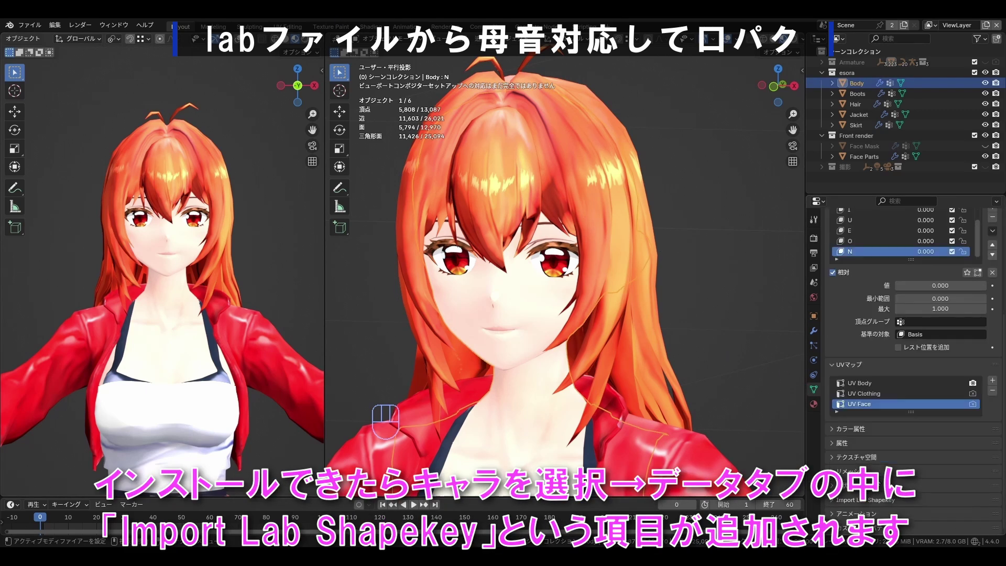
left_click(865, 501)
scroll(911, 367, "down", 3)
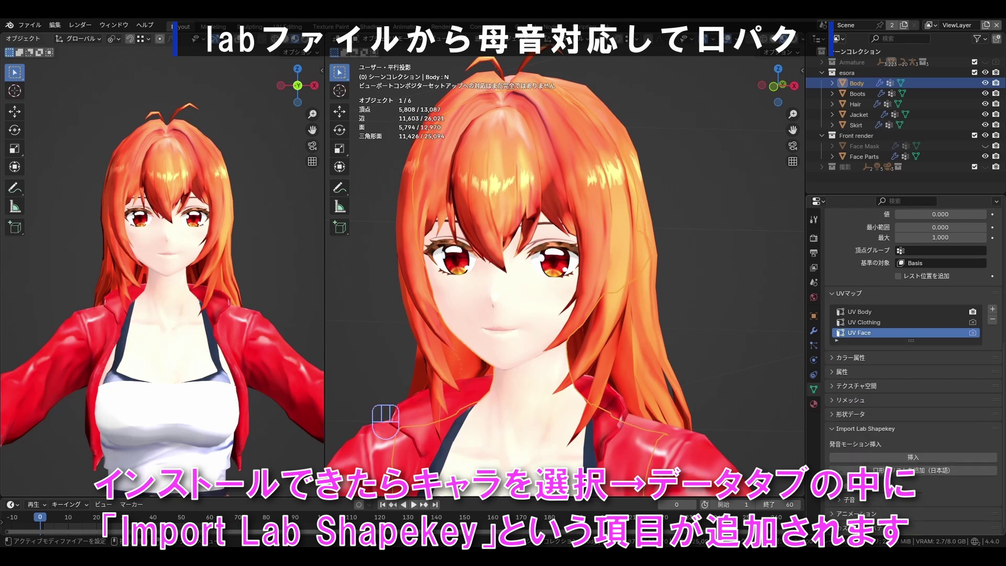
left_click(899, 471)
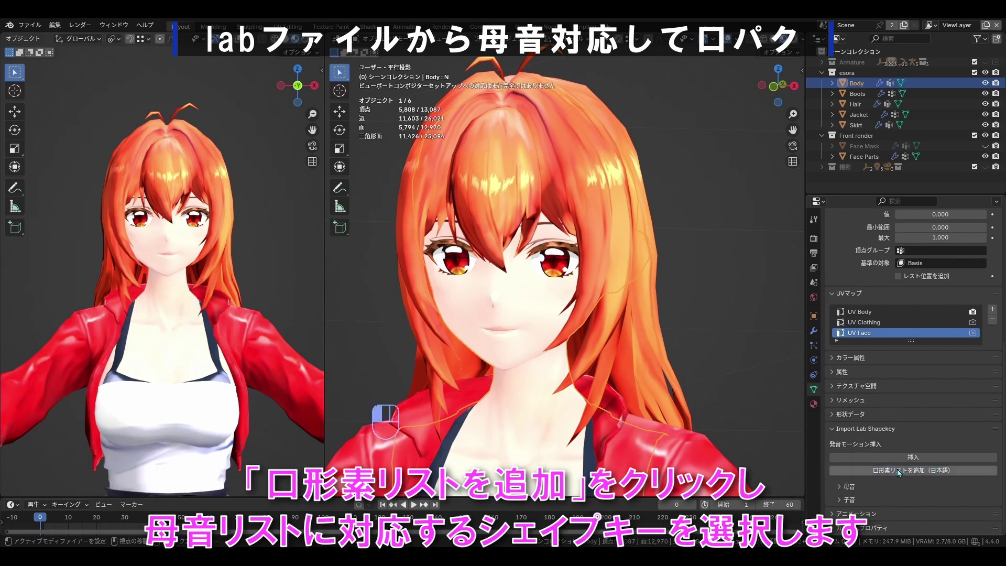
Map the vowels to shape keys A/I/U/E/O/N, including o to O, and set frame 1
left_click(843, 487)
scroll(890, 471, "down", 3)
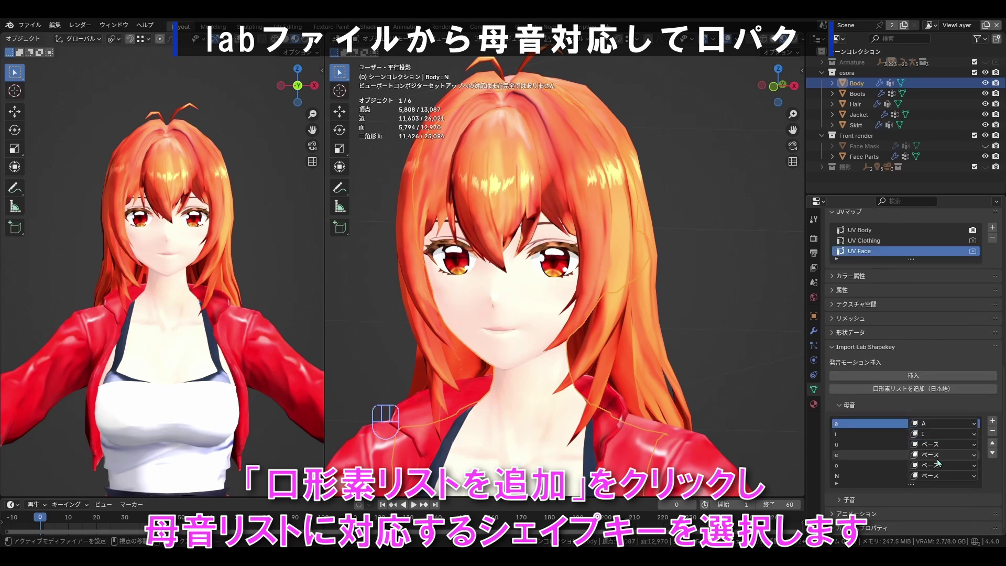
left_click(943, 475)
left_click(943, 475)
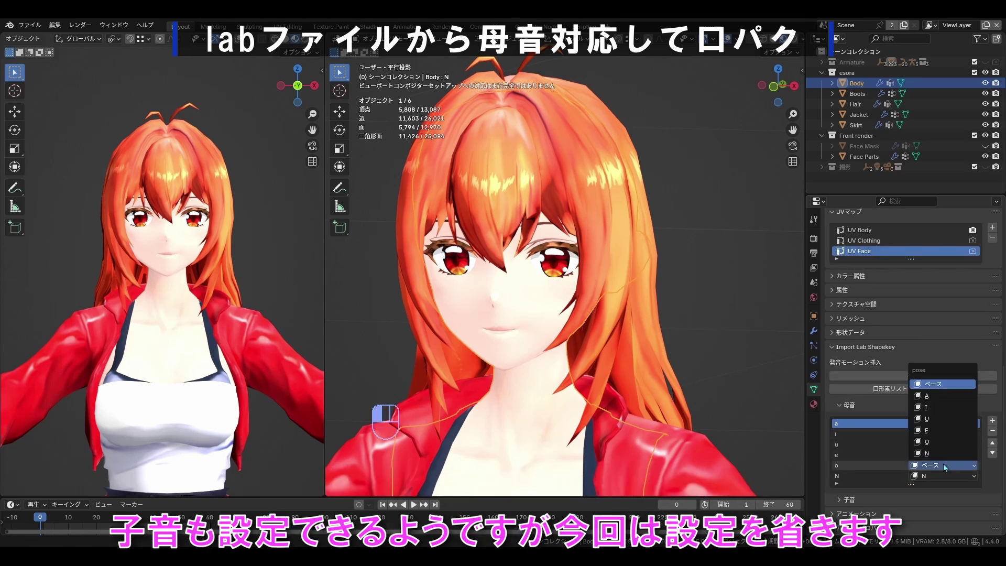
left_click(926, 442)
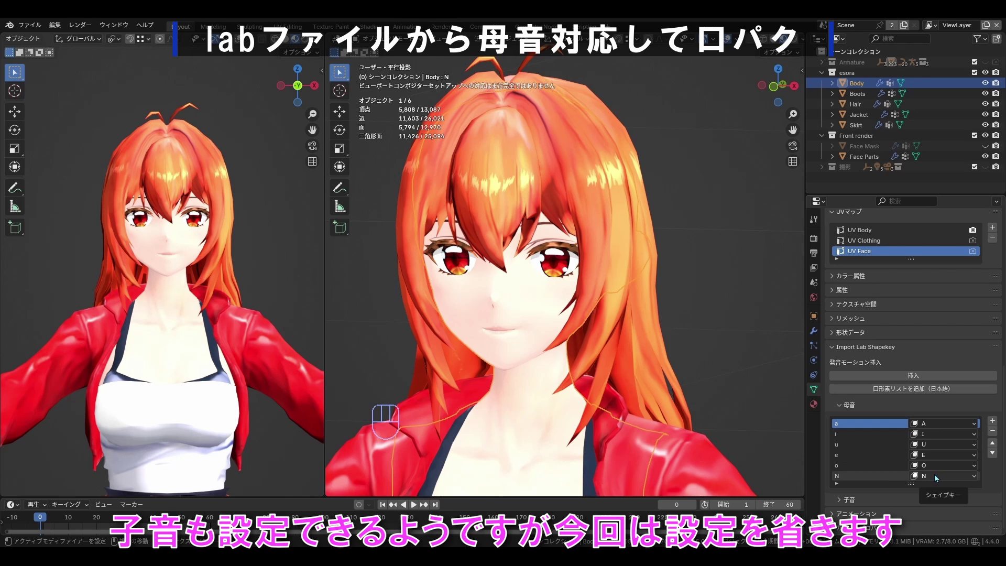
scroll(935, 477, "down", 1)
scroll(936, 478, "up", 1)
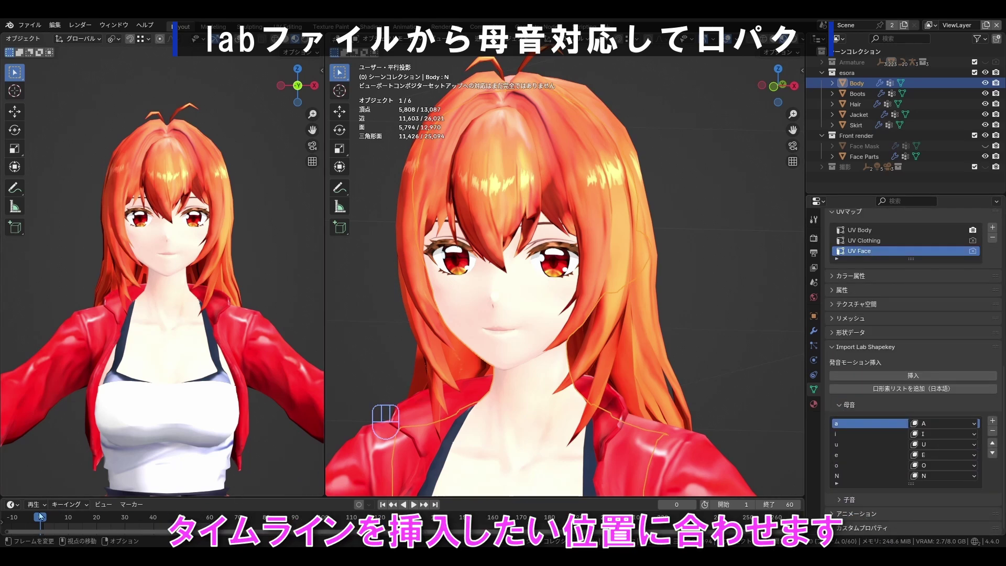
left_click_drag(40, 515, 44, 530)
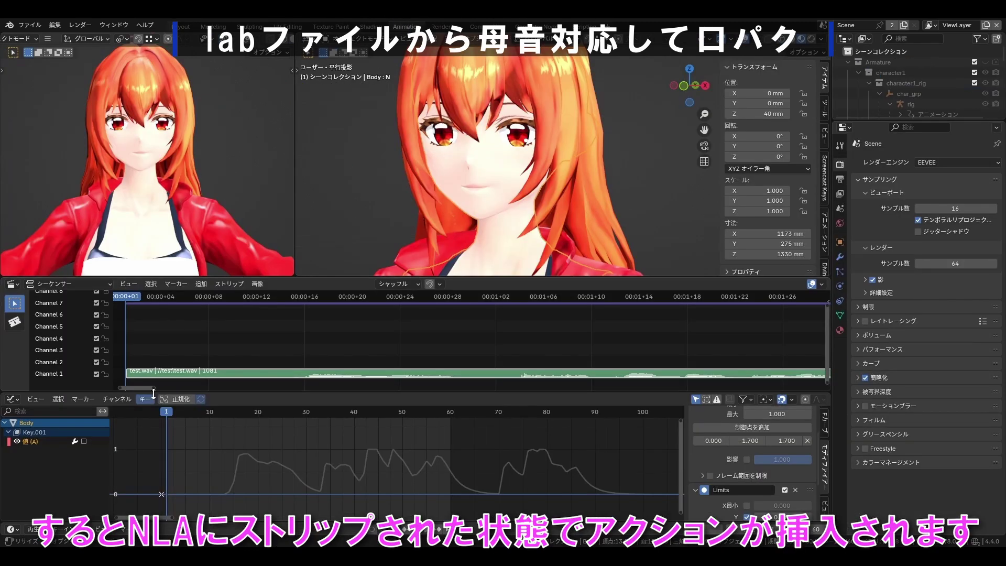
Switch the lower area to the NLA editor showing only selected tracks, and play the lip-sync
left_click(11, 399)
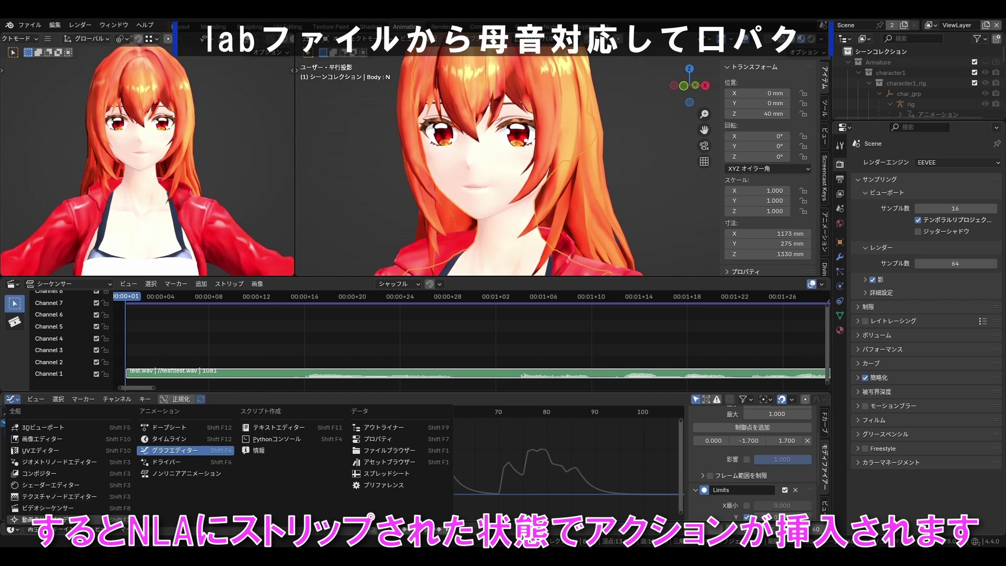
left_click(191, 473)
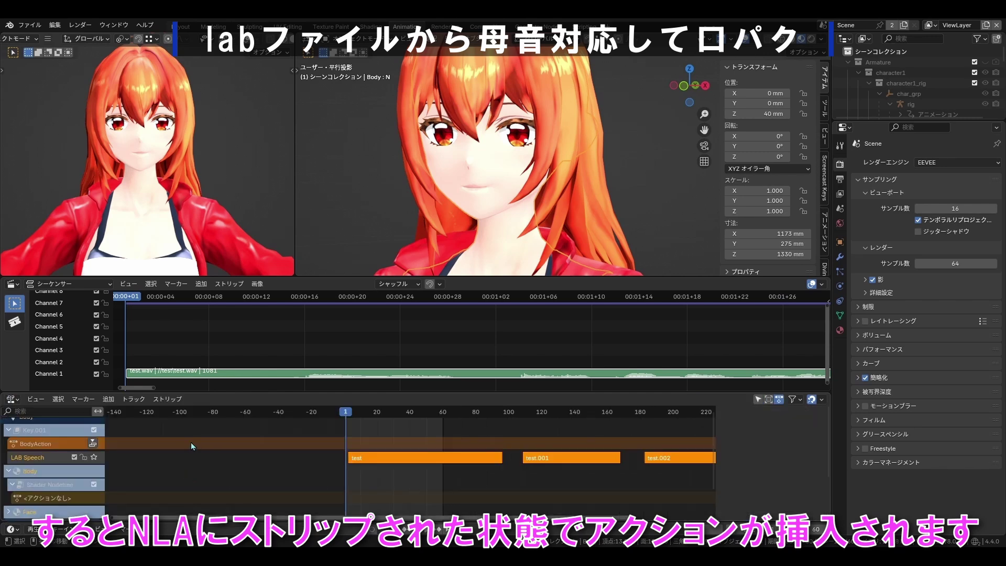
left_click(759, 401)
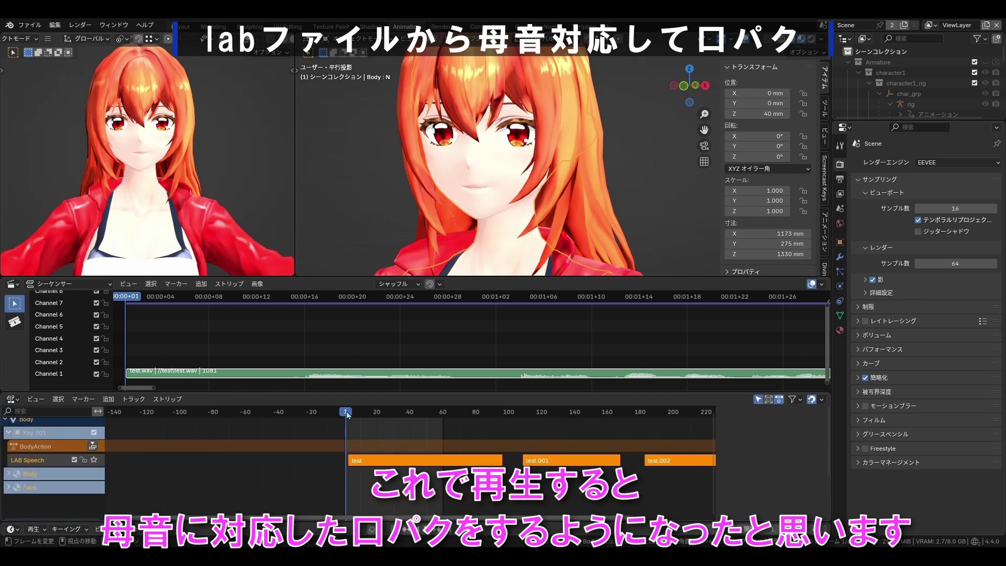
left_click_drag(347, 414, 344, 414)
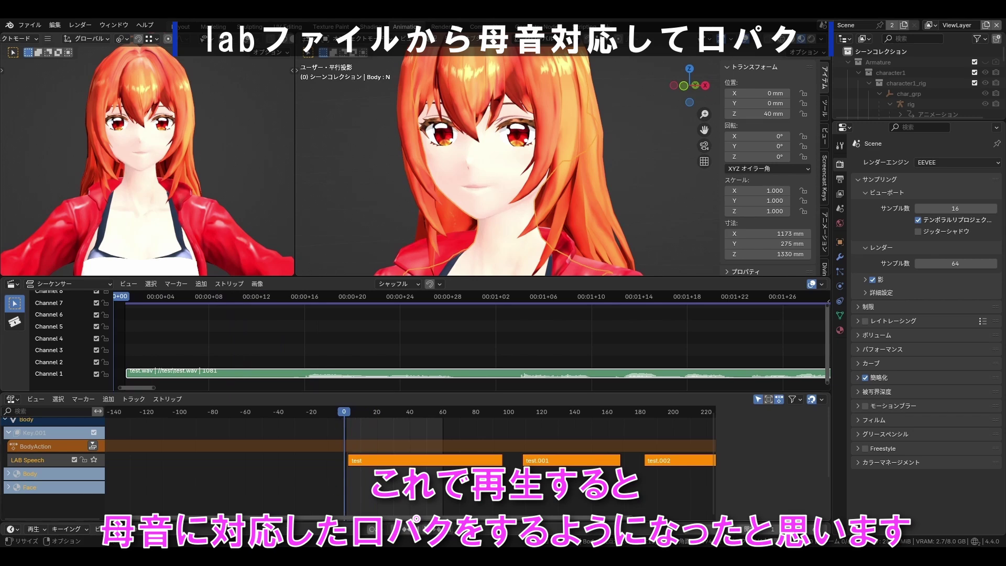
left_click(428, 529)
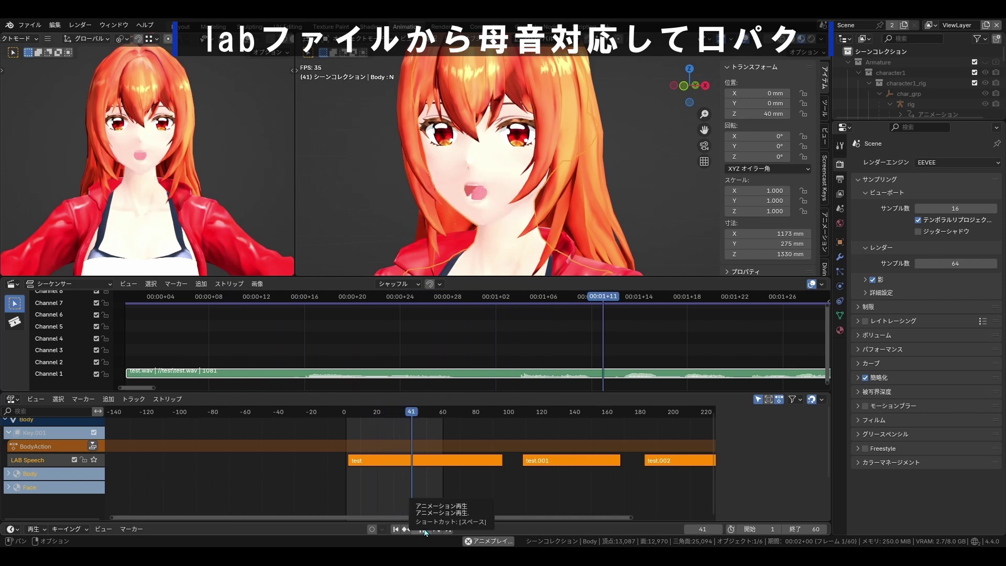
left_click(423, 529)
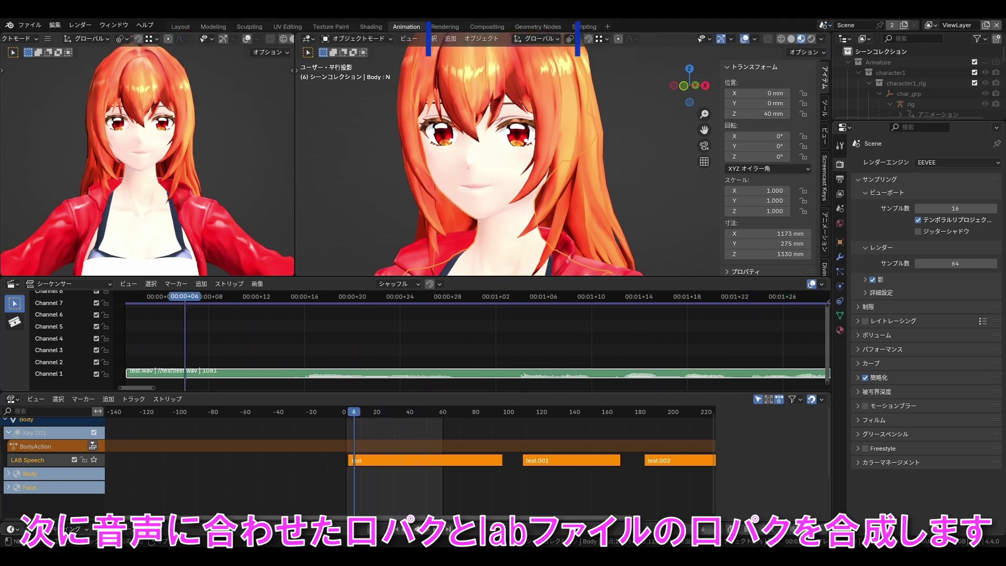
Mute the LAB Speech track and play only the audio-baked Key.001 curve in the Graph Editor
left_click(74, 459)
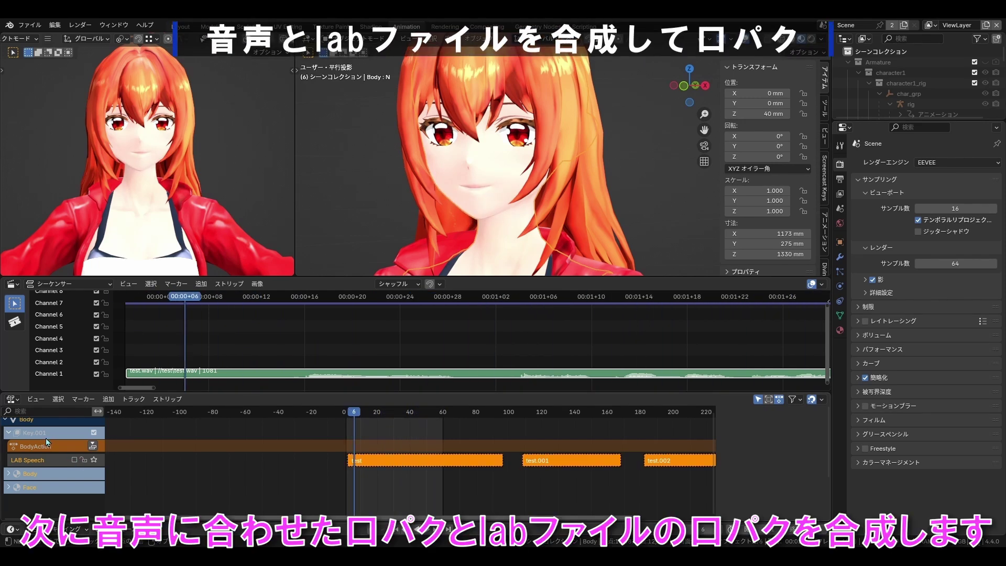
left_click(18, 401)
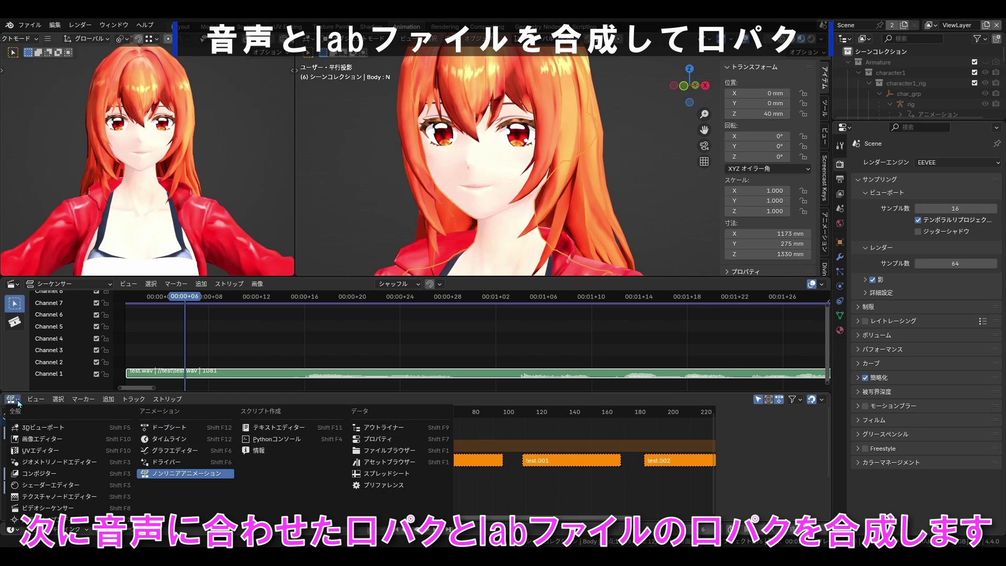
left_click(167, 450)
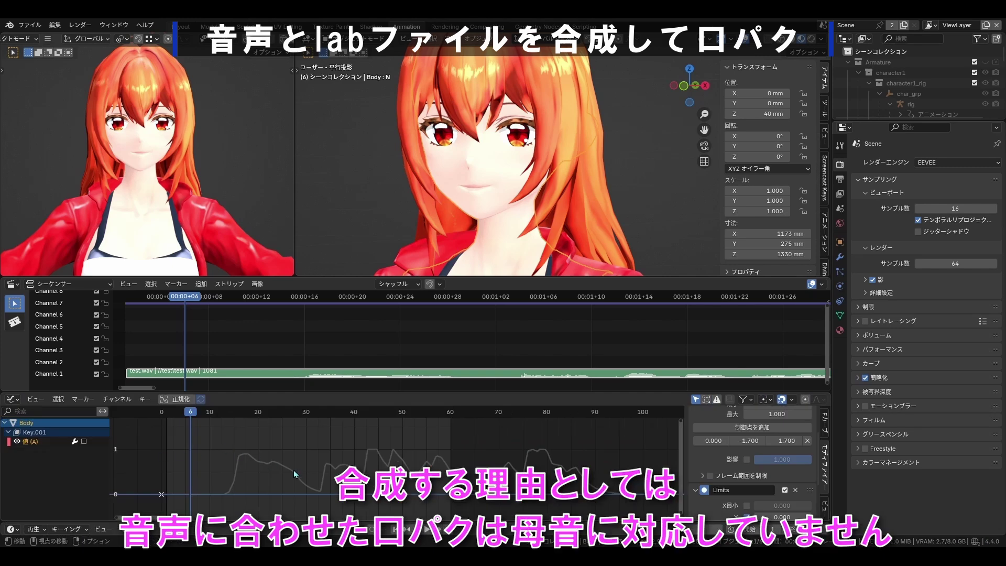
left_click(84, 441)
left_click(427, 531)
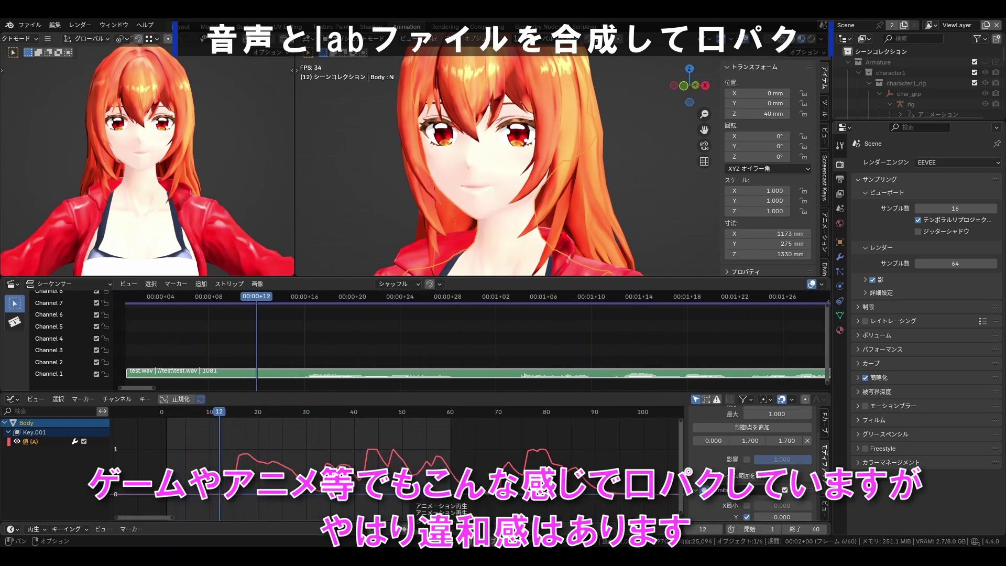
left_click(406, 528)
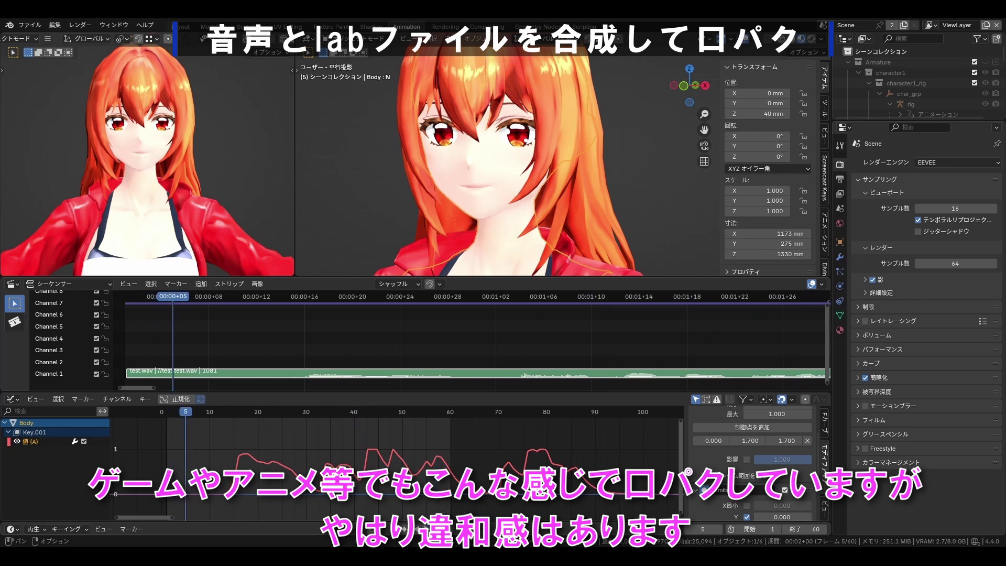
Return to the NLA editor and play the animation again to compare the mouth
left_click(12, 399)
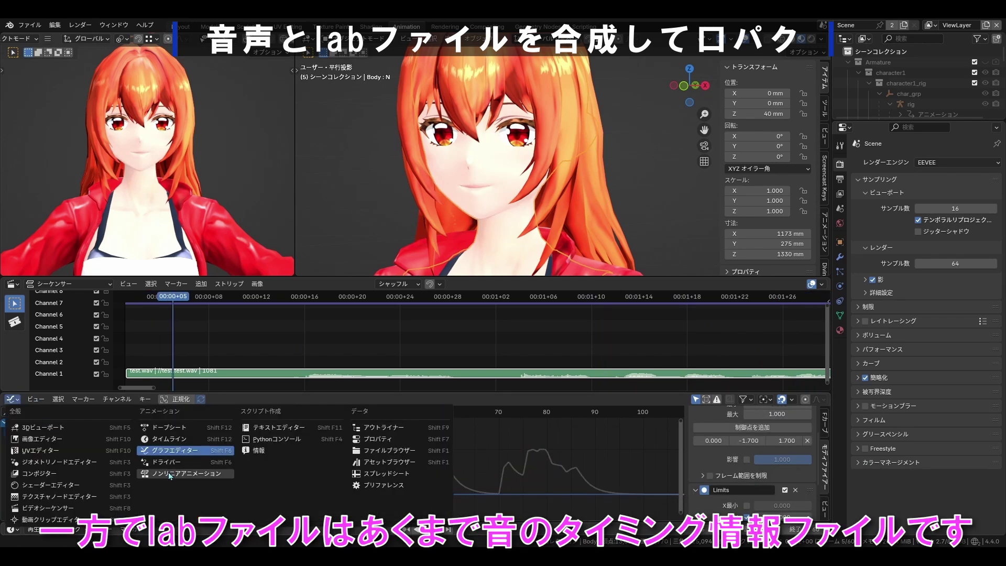
left_click(169, 474)
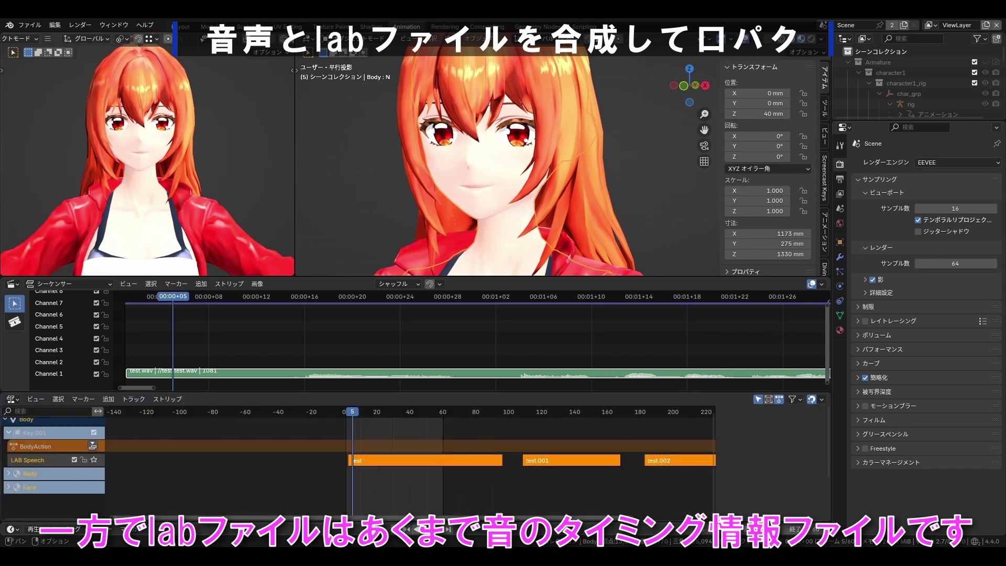
key("space")
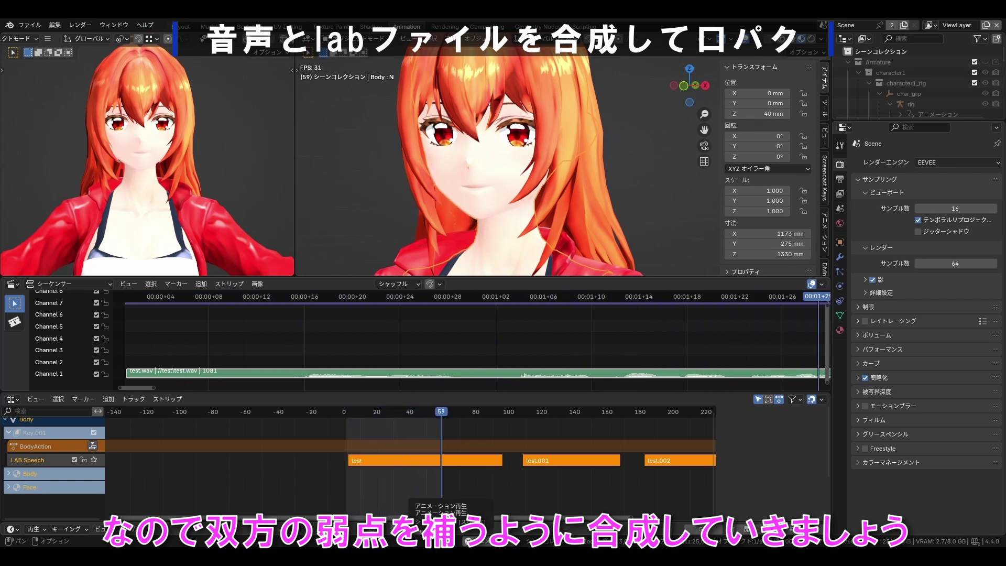
key("Escape")
left_click(12, 399)
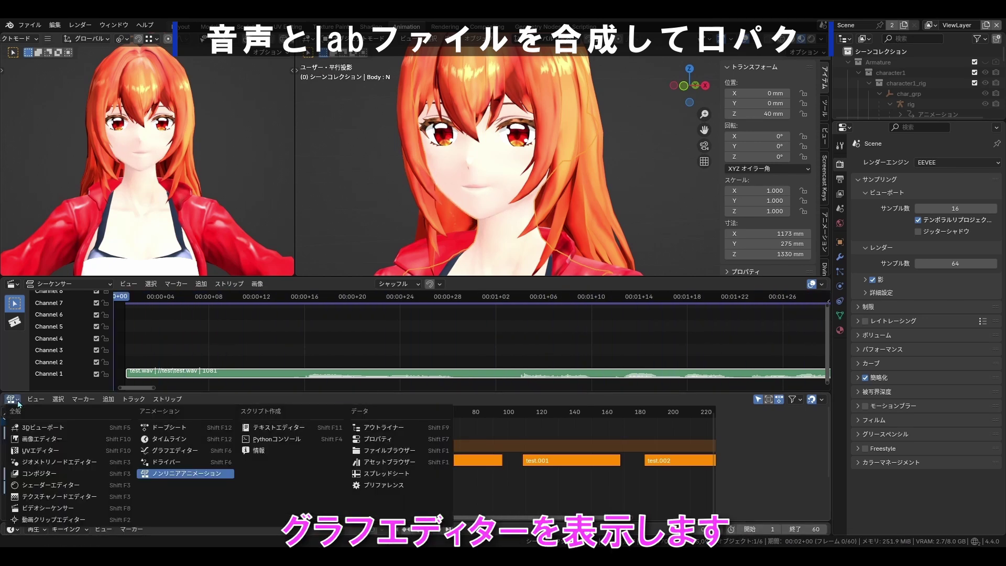
Show the A channel's curve in the Graph Editor and set its Limits minimum Y to 0.3
left_click(167, 450)
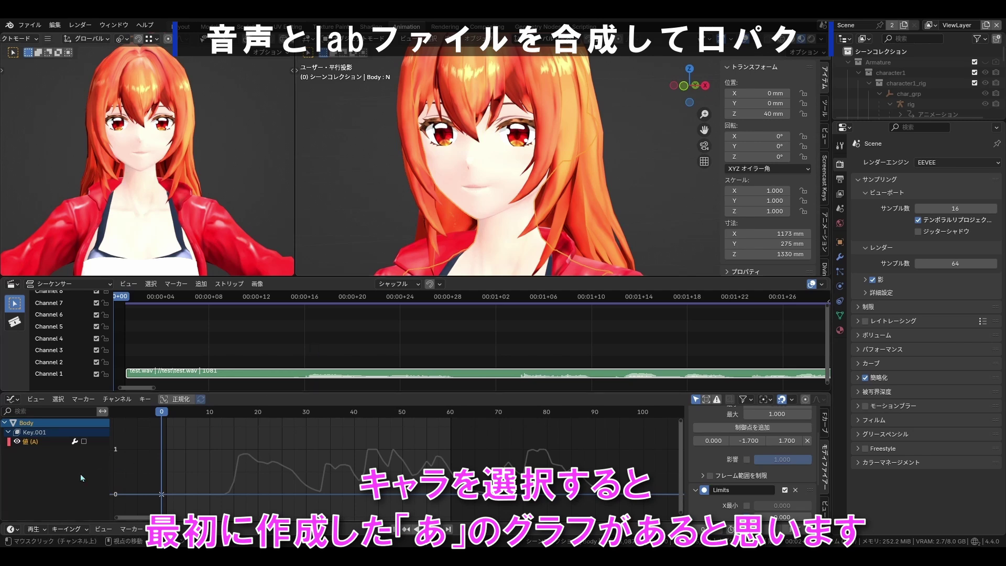
left_click(84, 442)
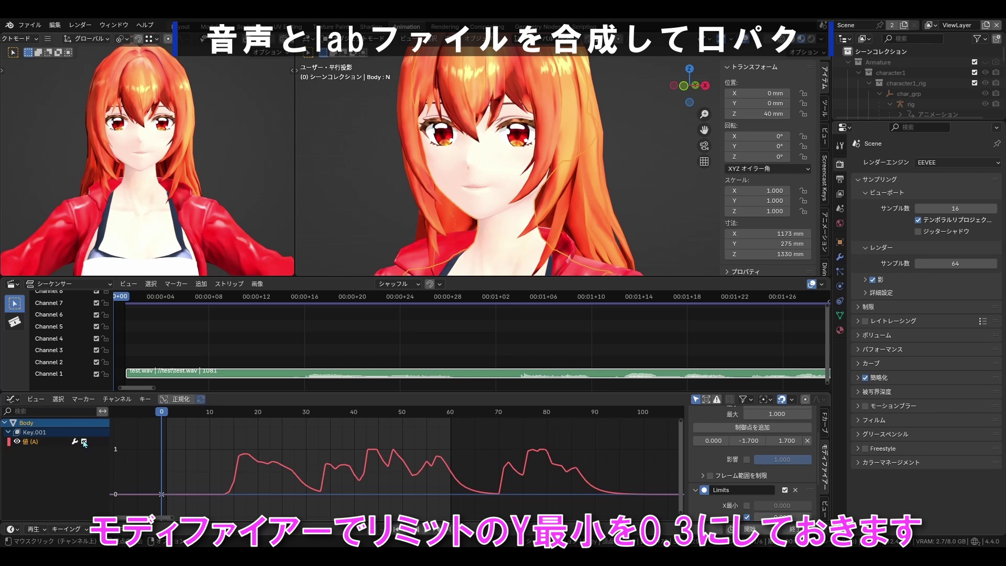
scroll(786, 477, "down", 2)
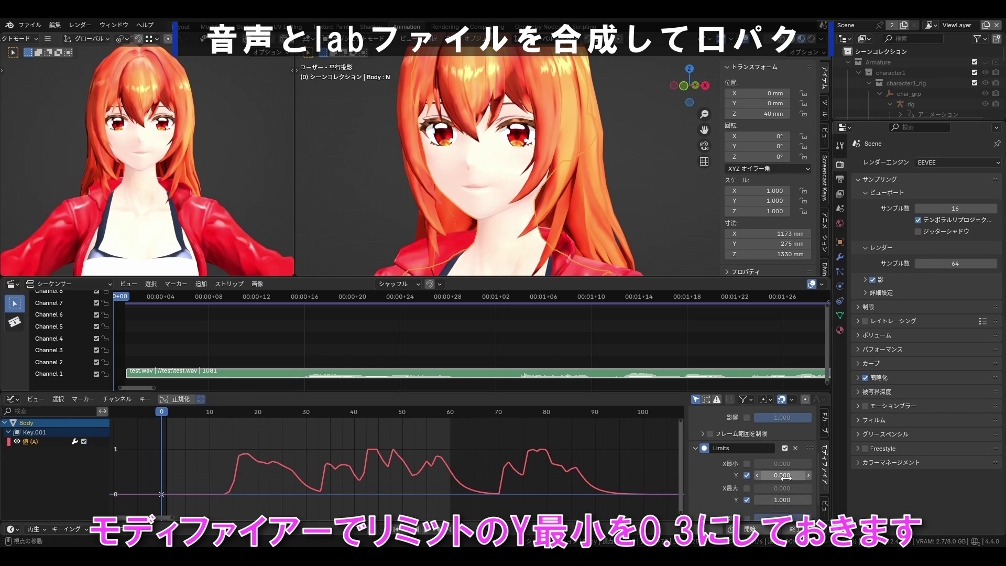
left_click(785, 477)
type("3")
key("Return")
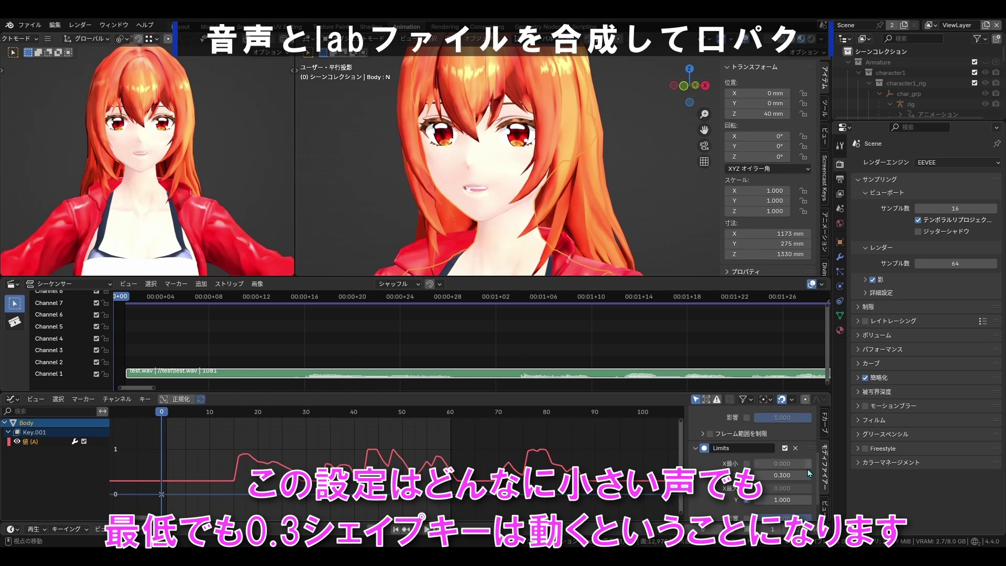
Set the A curve's envelope control values to 1.400 and -1.800, then preview playback
scroll(796, 466, "up", 1)
scroll(783, 457, "up", 1)
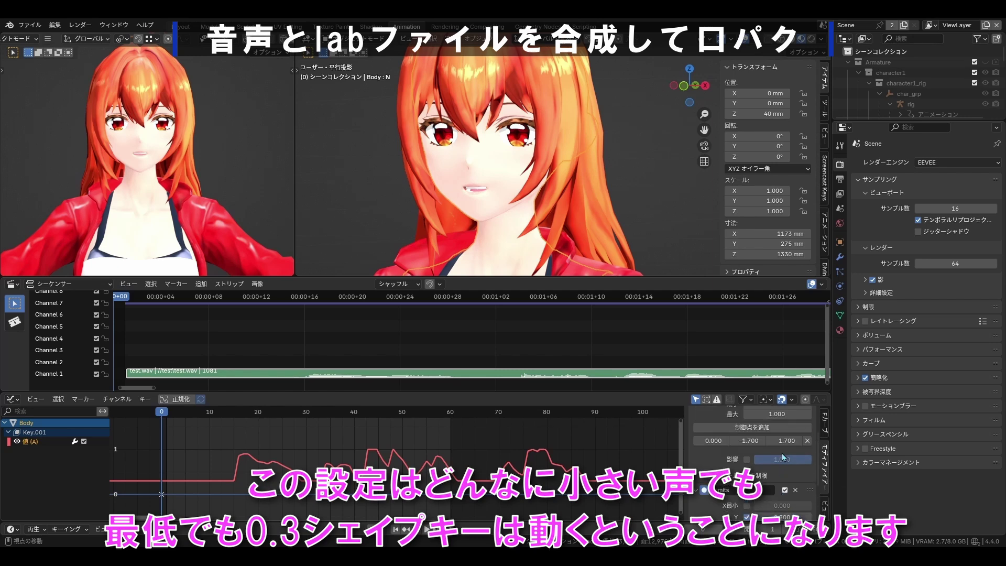
left_click(769, 441)
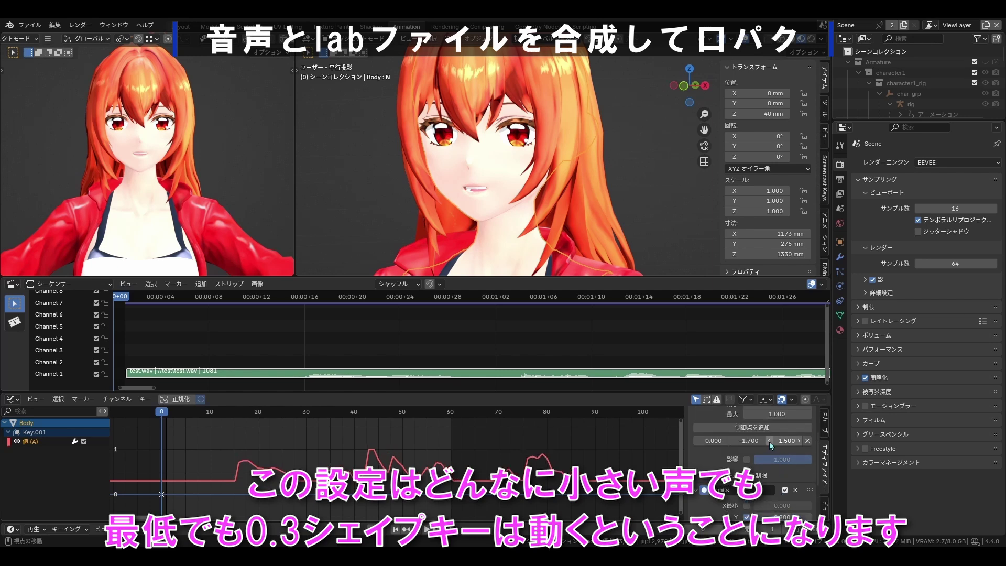
left_click(769, 440)
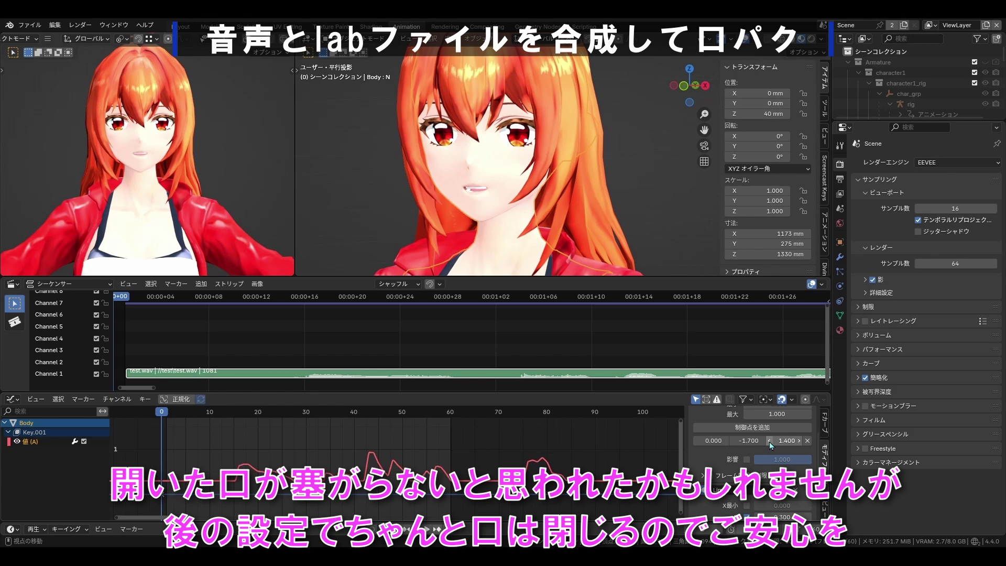
left_click(733, 441)
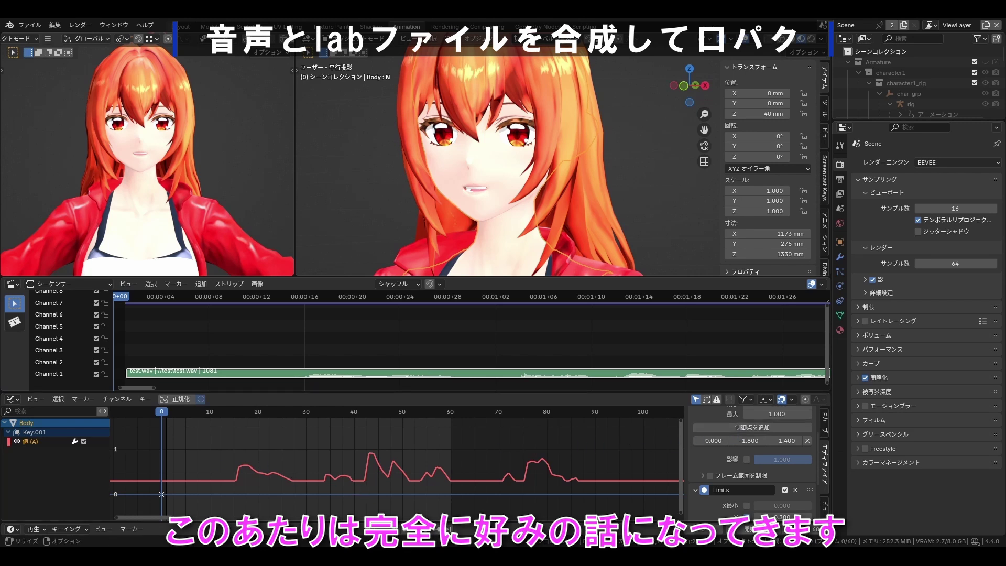
key("Home")
key("space")
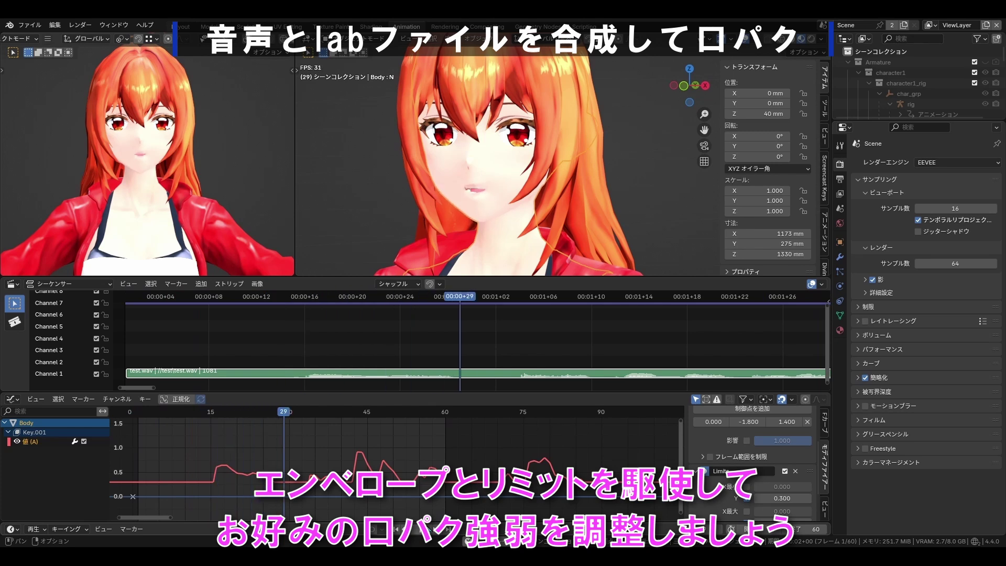
key("space")
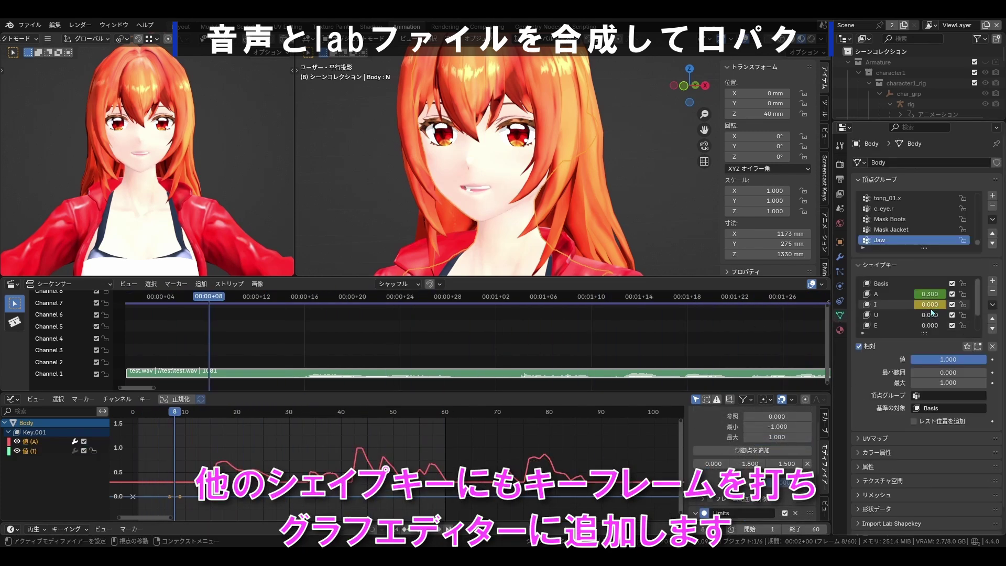
Keyframe the I, U, E, O and N shape keys and bake the audio into their curves
key("i")
scroll(930, 313, "down", 2)
key("i")
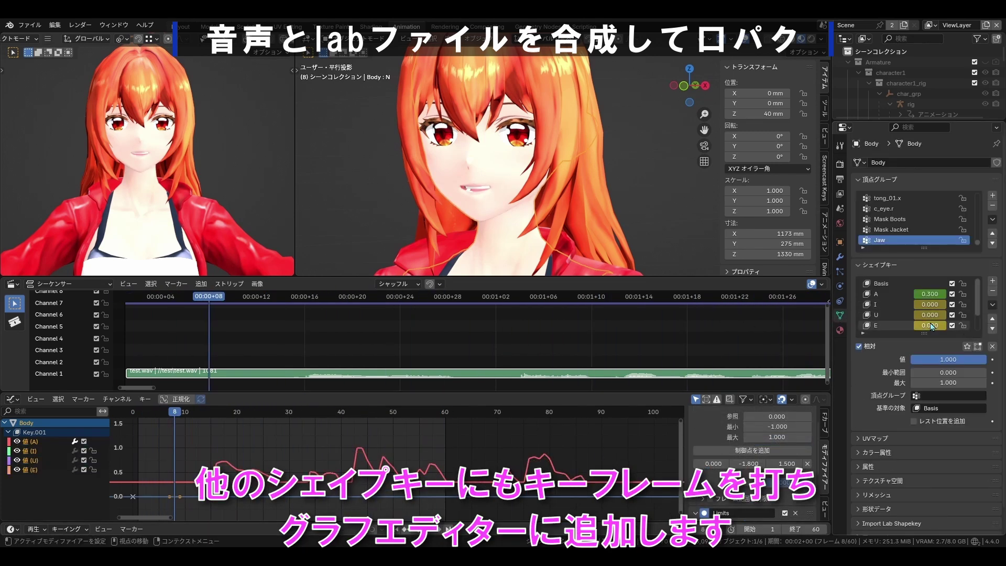
key("i")
key("i")
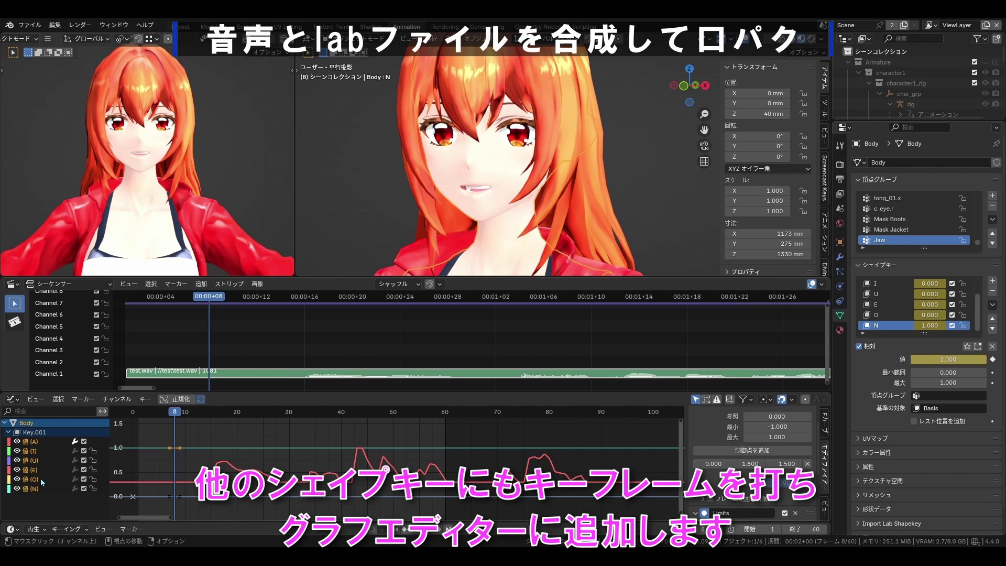
left_click_drag(43, 461, 36, 464)
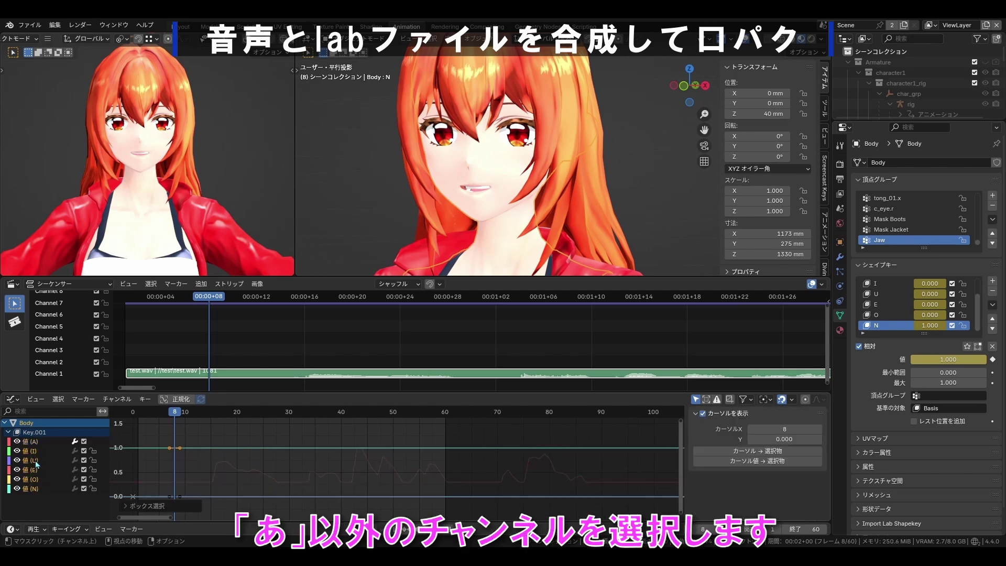
left_click_drag(175, 412, 138, 419)
left_click(117, 399)
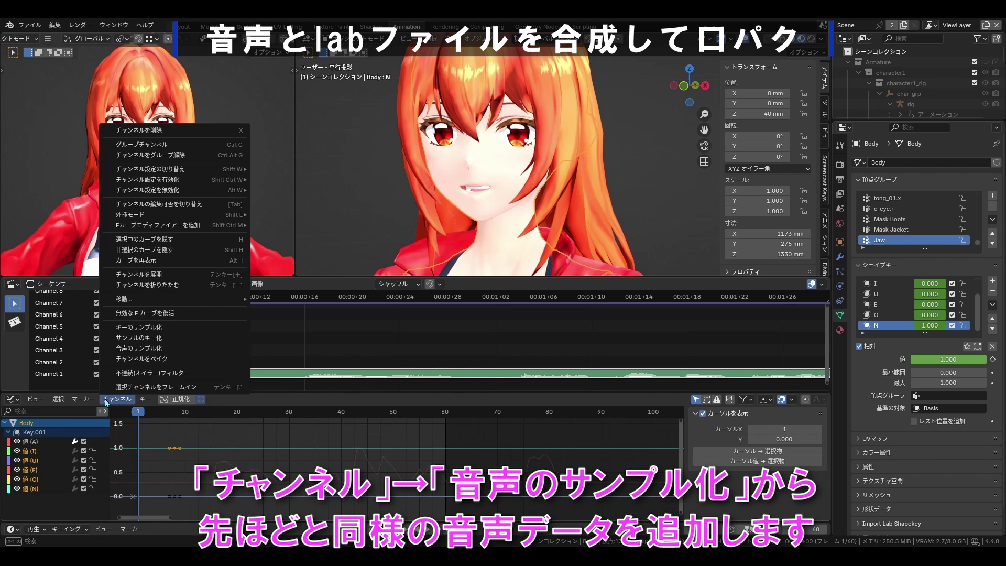
left_click(131, 355)
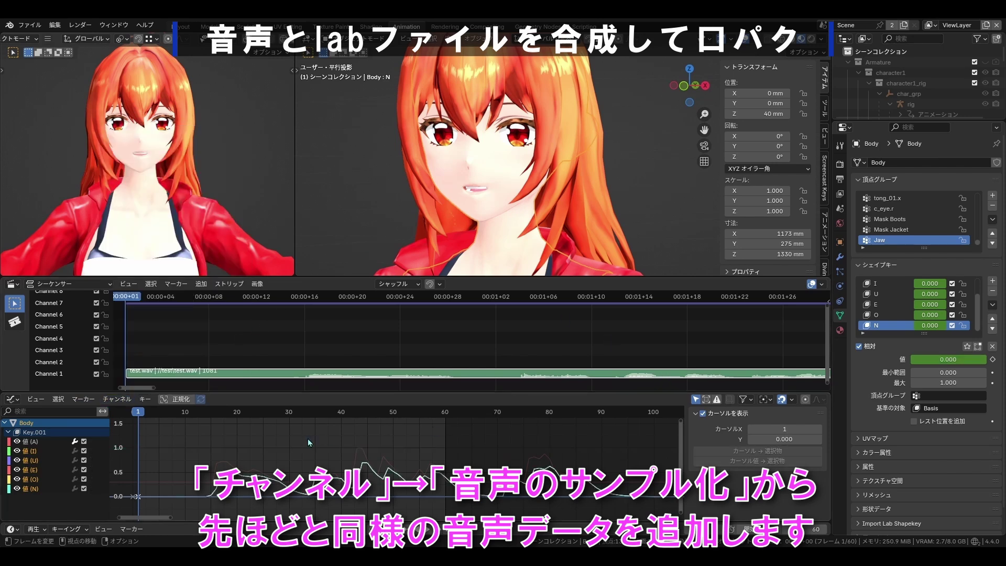
Add an Envelope modifier with a control point to the selected vowel curves
left_click(825, 461)
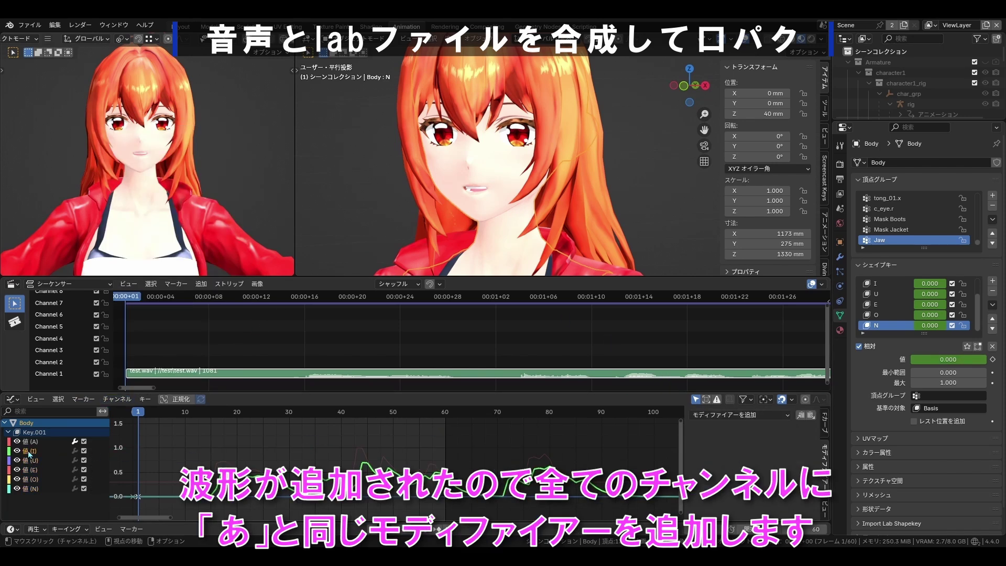
left_click(738, 415)
left_click(784, 440)
left_click(764, 482)
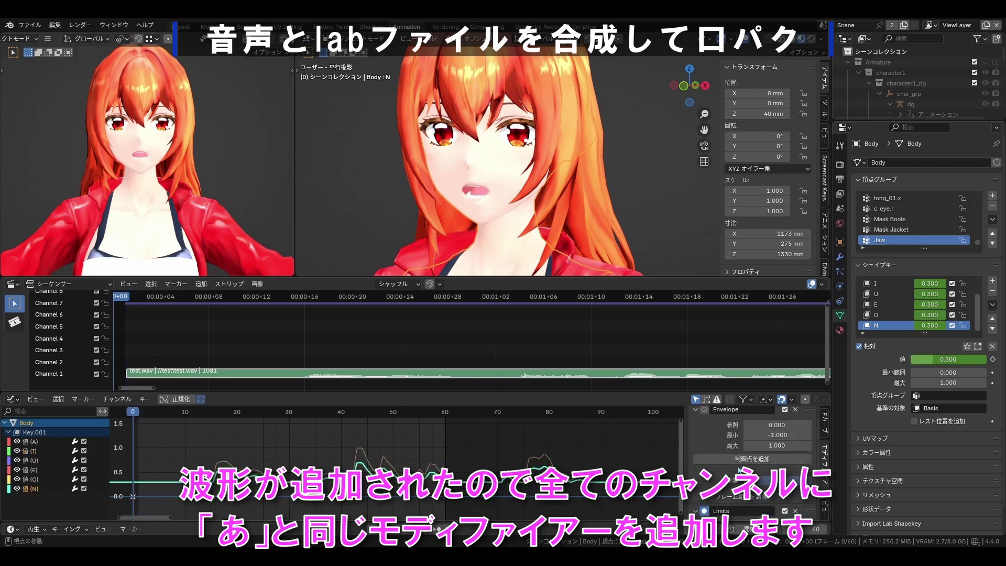
key("Home")
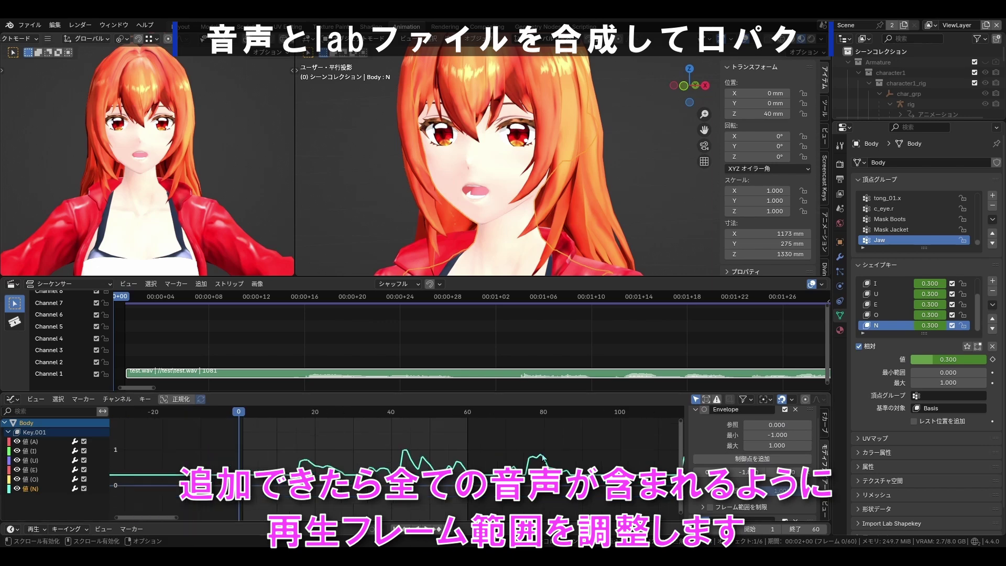
Set the scene's end frame to 1080
left_click(813, 529)
type("1080")
key("Return")
key("Home")
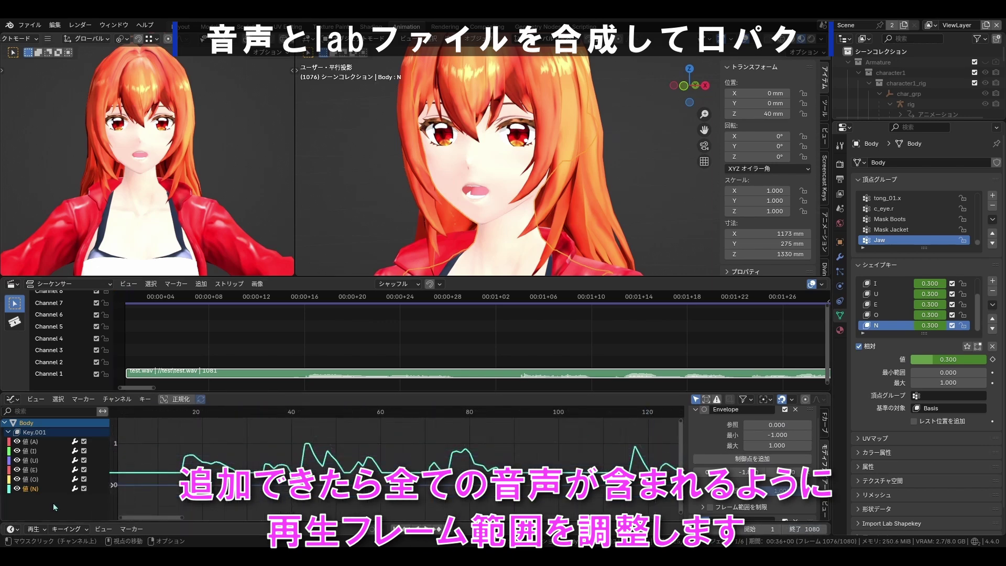
Convert all vowel channels' baked samples into keyframes and switch to the NLA editor
left_click_drag(54, 507, 30, 445)
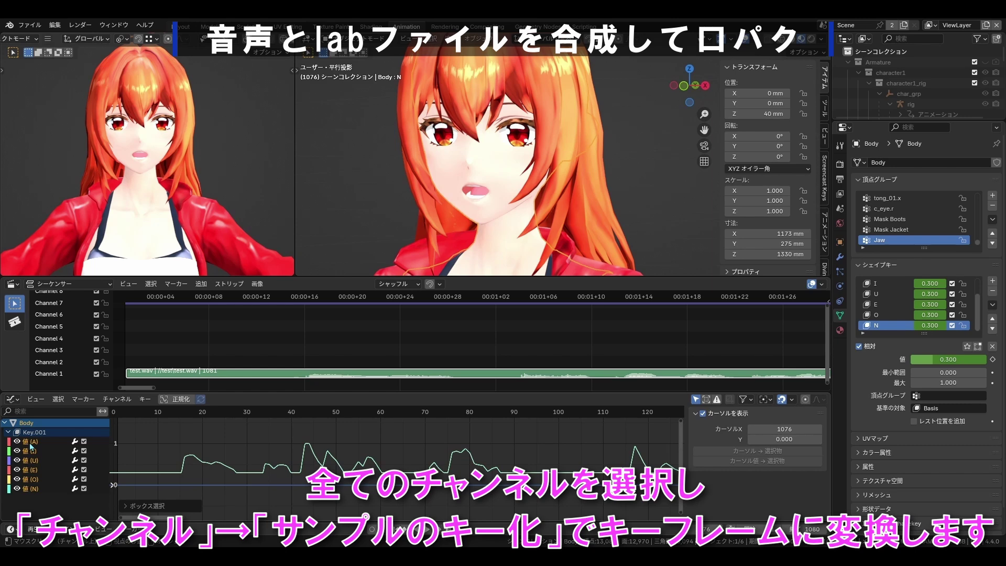
left_click(118, 399)
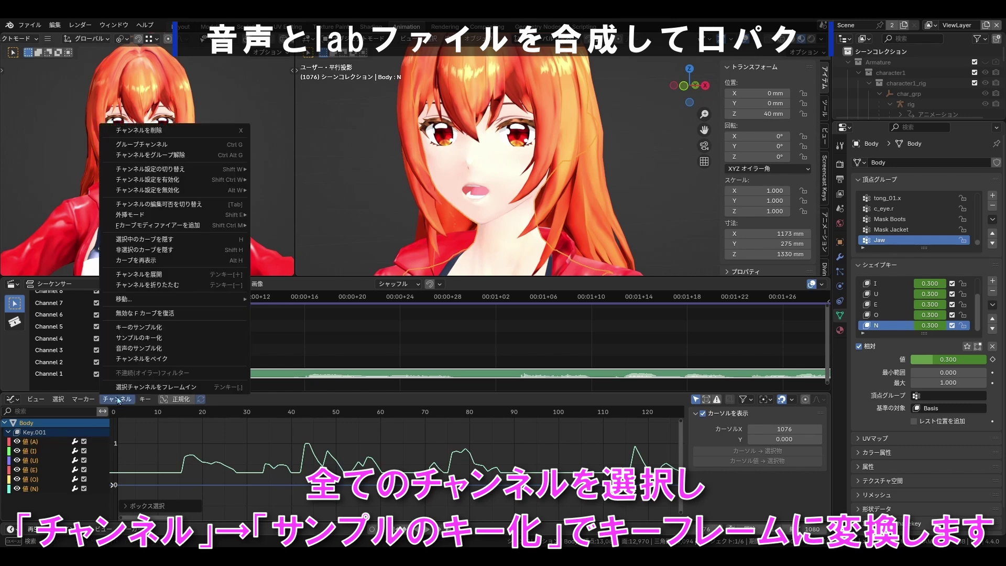
left_click(137, 338)
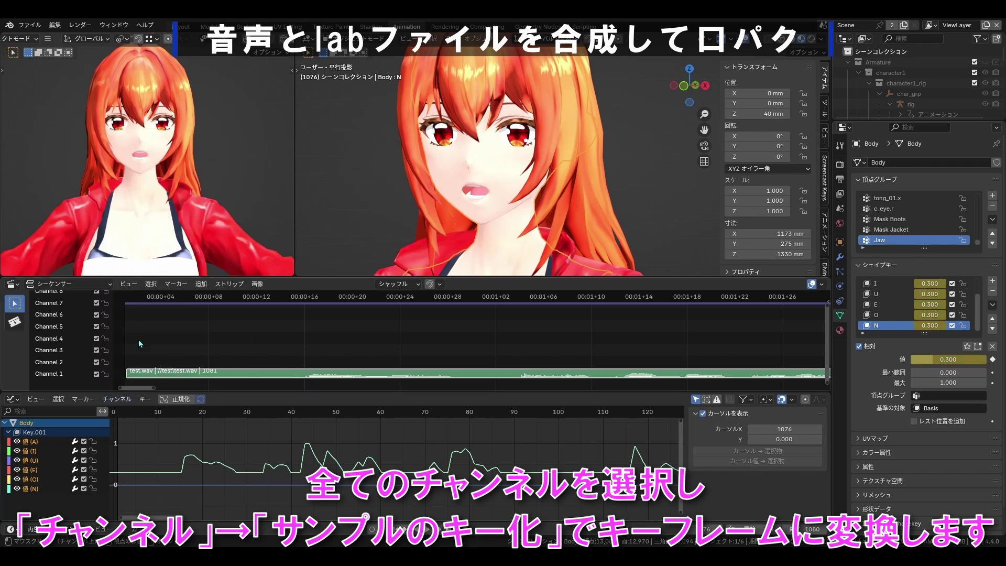
left_click(18, 401)
left_click(173, 478)
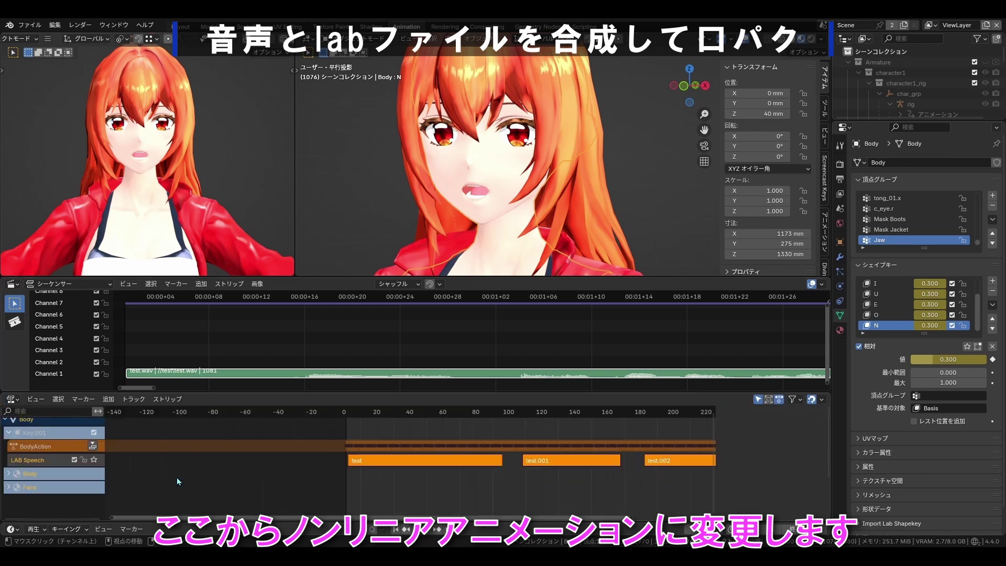
Rename BodyAction to Volume, push it down into a strip, and set its blending to Multiply
key("n")
double_click(53, 446)
type("Volume")
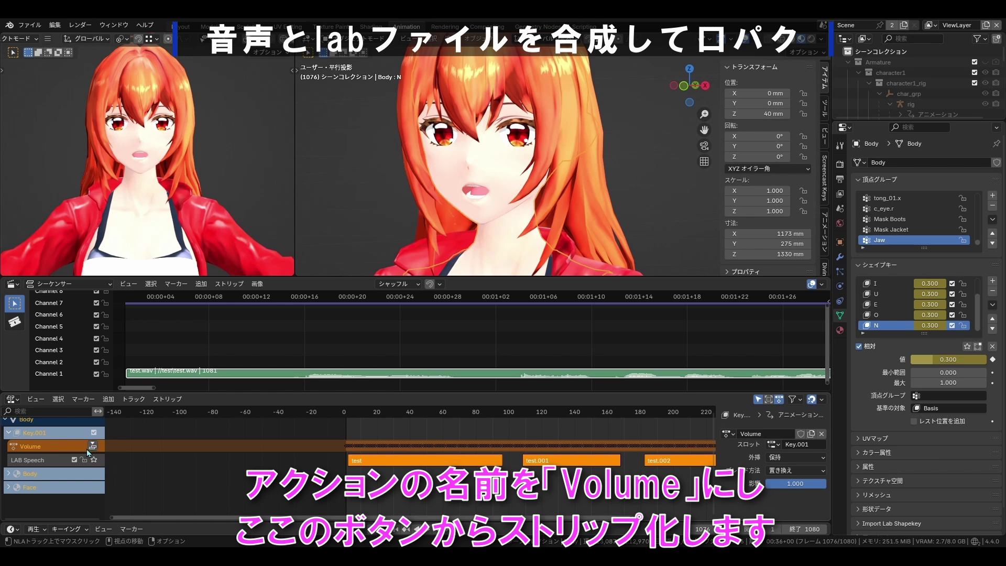
left_click(92, 446)
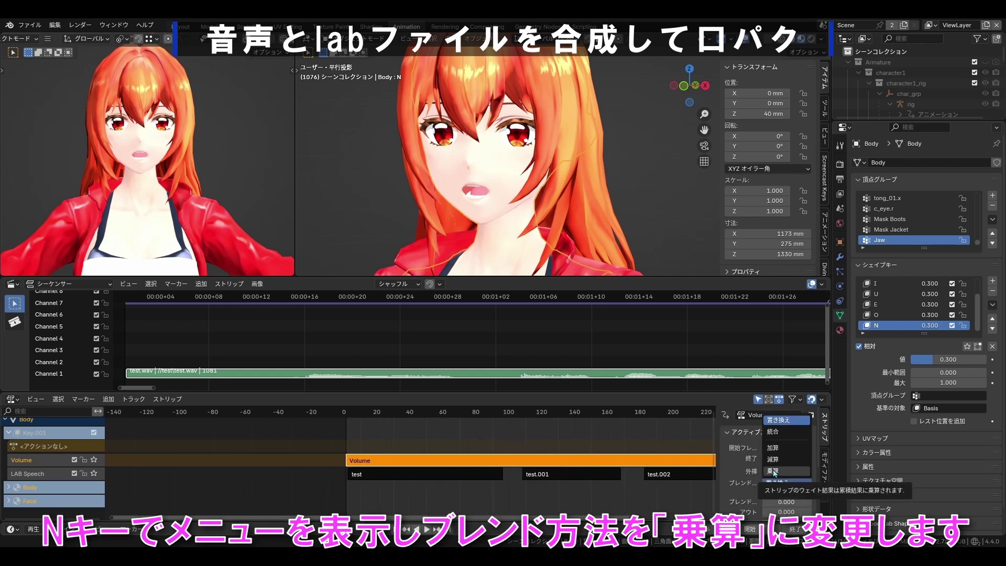
left_click(773, 471)
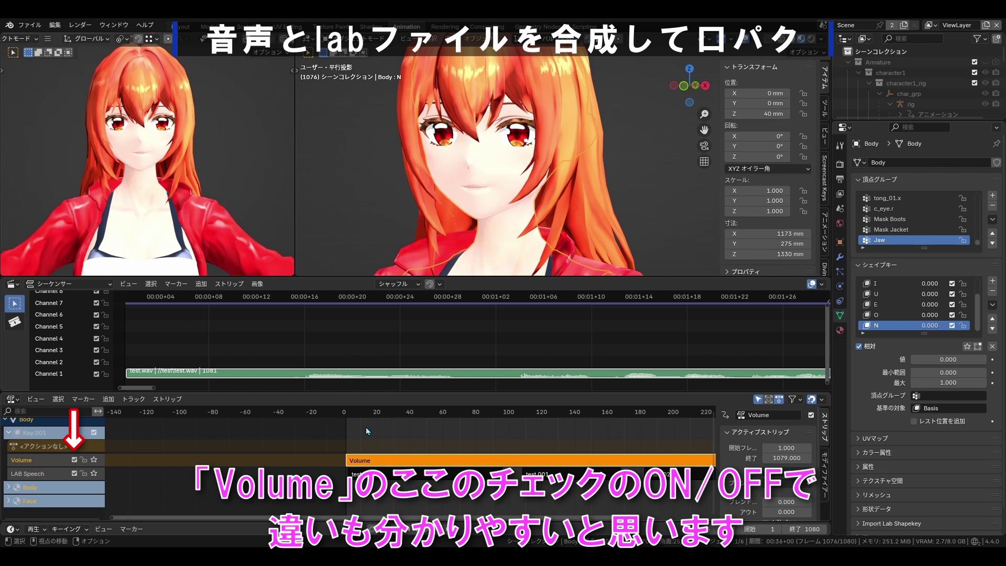
key("space")
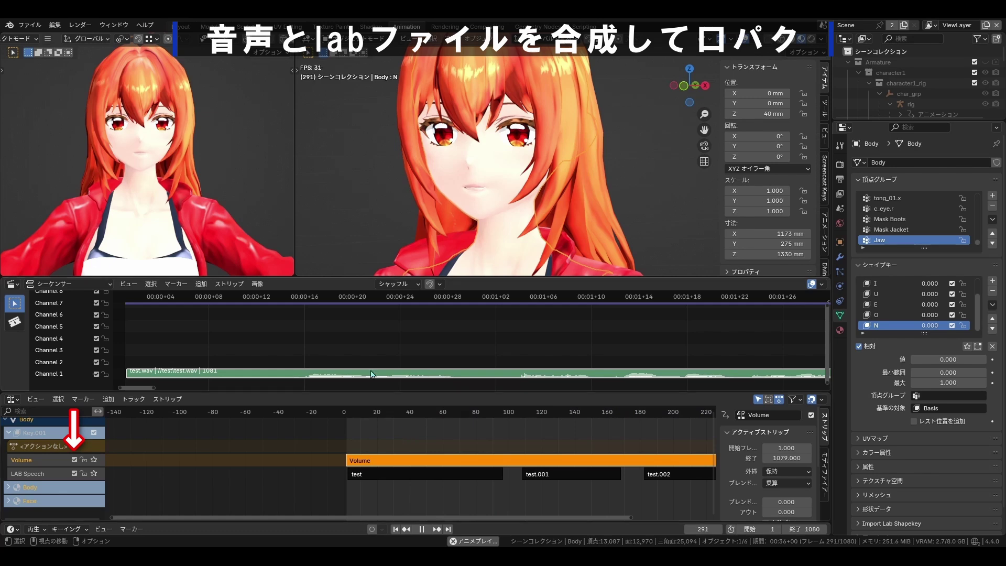
Zoom the left 3D viewport in on the character's face to watch the combined lip-sync
middle_click_drag(164, 189, 161, 166, "ctrl")
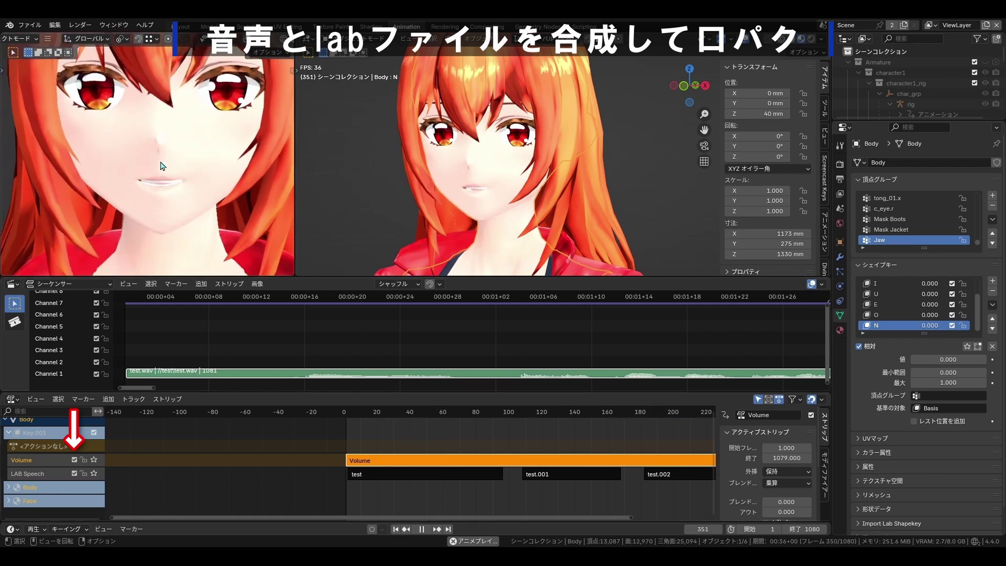